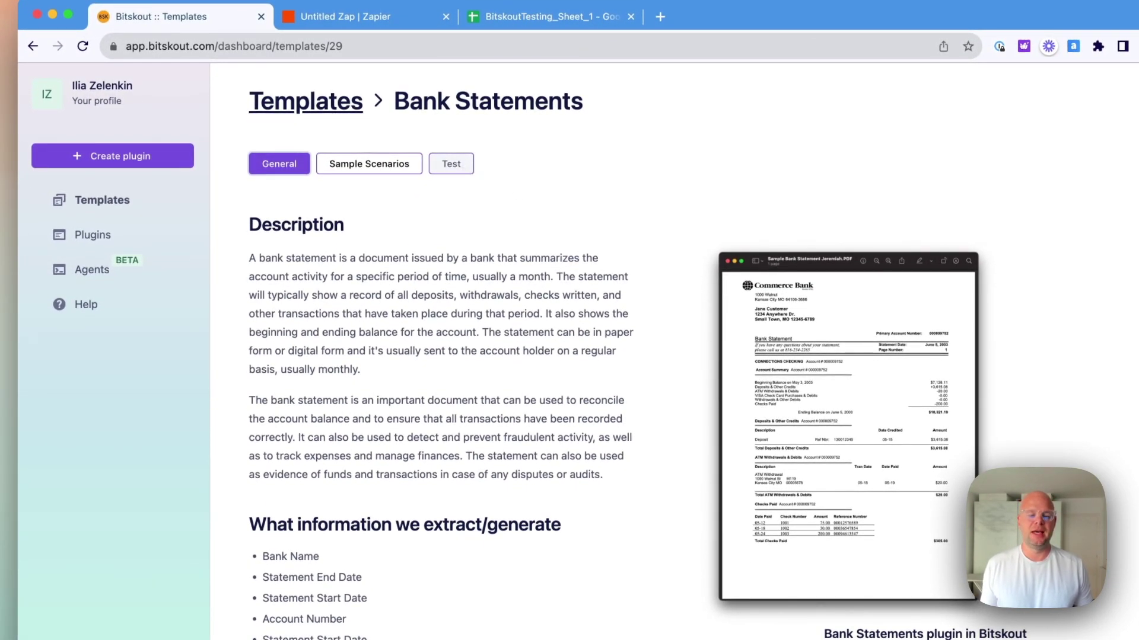
Step: Review the Bank Statements template's description and its list of extracted information
{"action": "scroll", "coordinate": [444, 298], "scroll_direction": "down", "scroll_amount": 3}
{"action": "left_click_drag", "start_coordinate": [462, 501], "coordinate": [288, 504]}
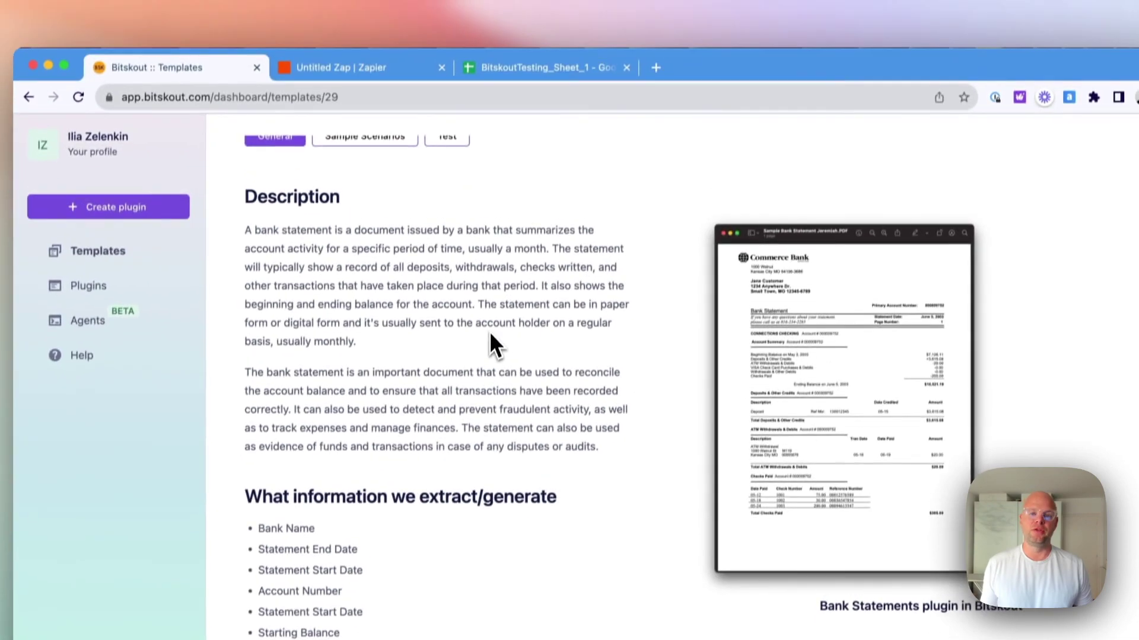
{"action": "scroll", "coordinate": [489, 349], "scroll_direction": "up", "scroll_amount": 1}
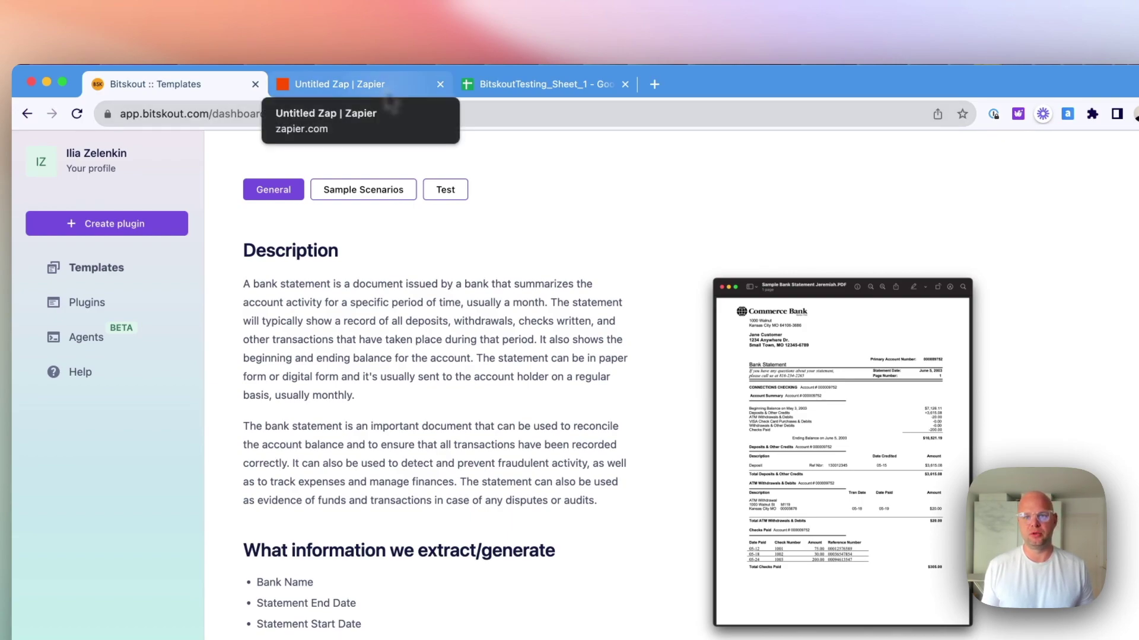
Step: Switch to the Untitled Zap in Zapier, view its Google Drive trigger and open the Zap for editing
{"action": "left_click", "coordinate": [359, 84]}
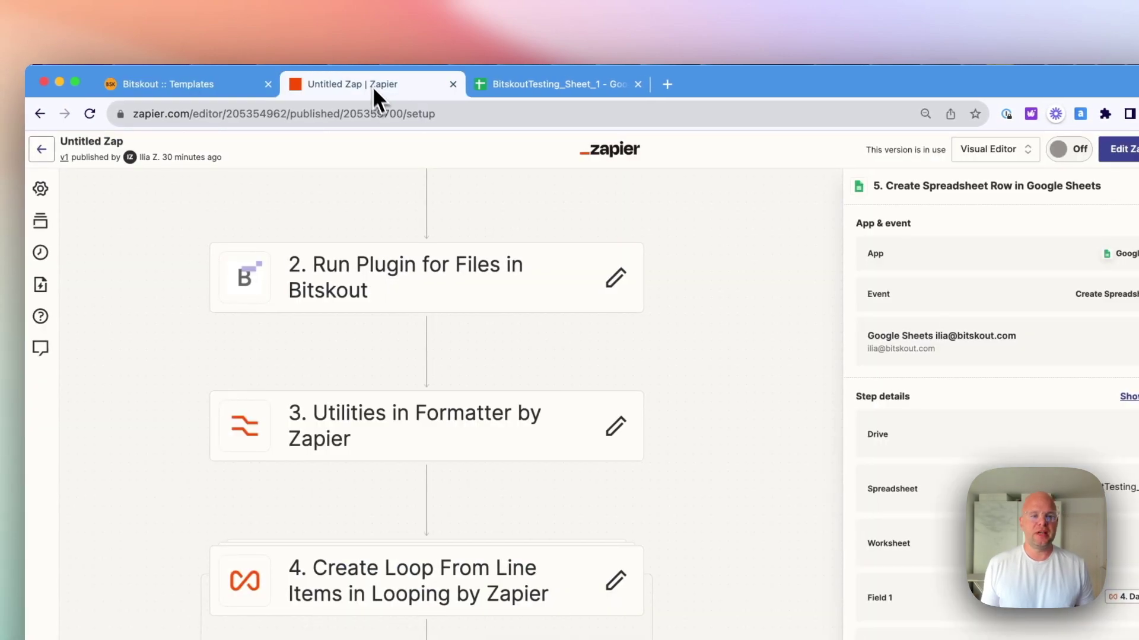
{"action": "scroll", "coordinate": [536, 225], "scroll_direction": "up", "scroll_amount": 5}
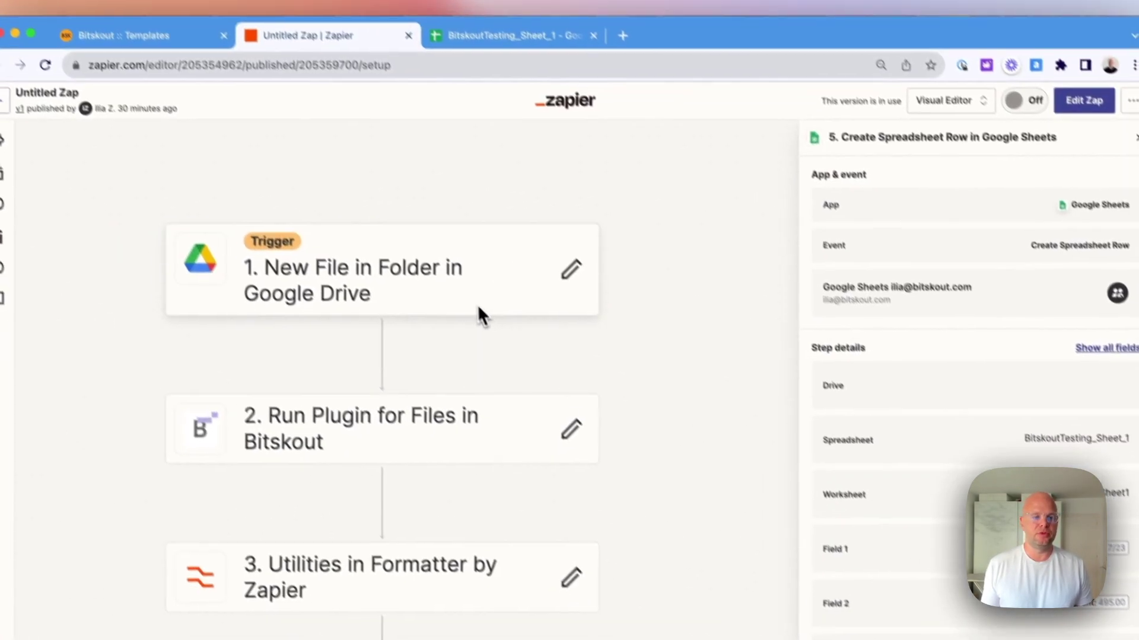
{"action": "left_click", "coordinate": [450, 285]}
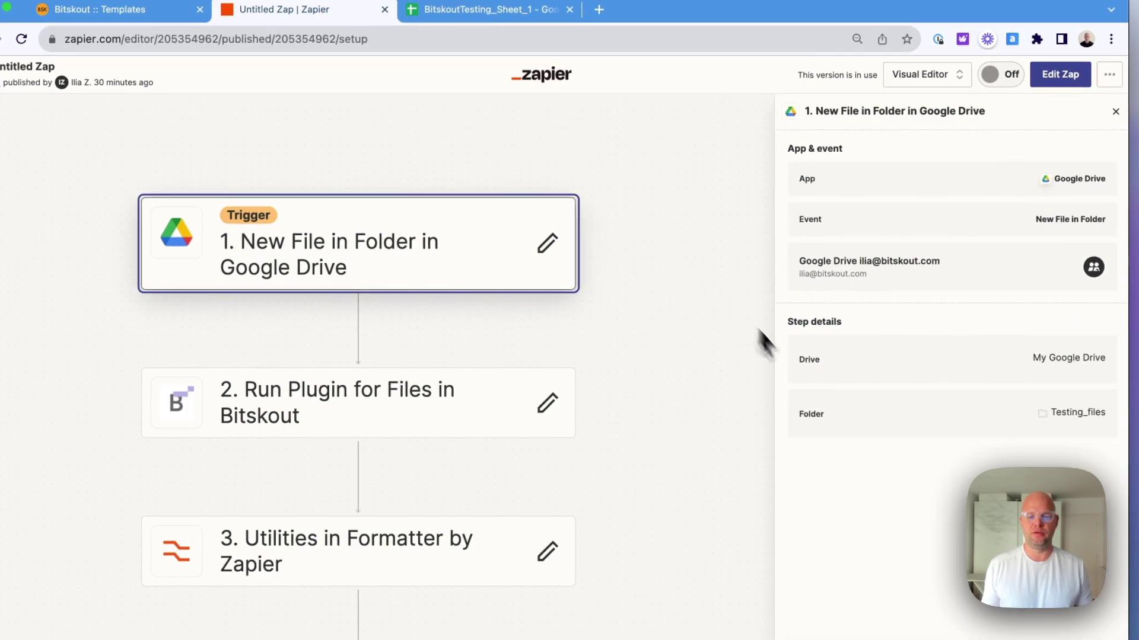
{"action": "left_click", "coordinate": [1063, 72]}
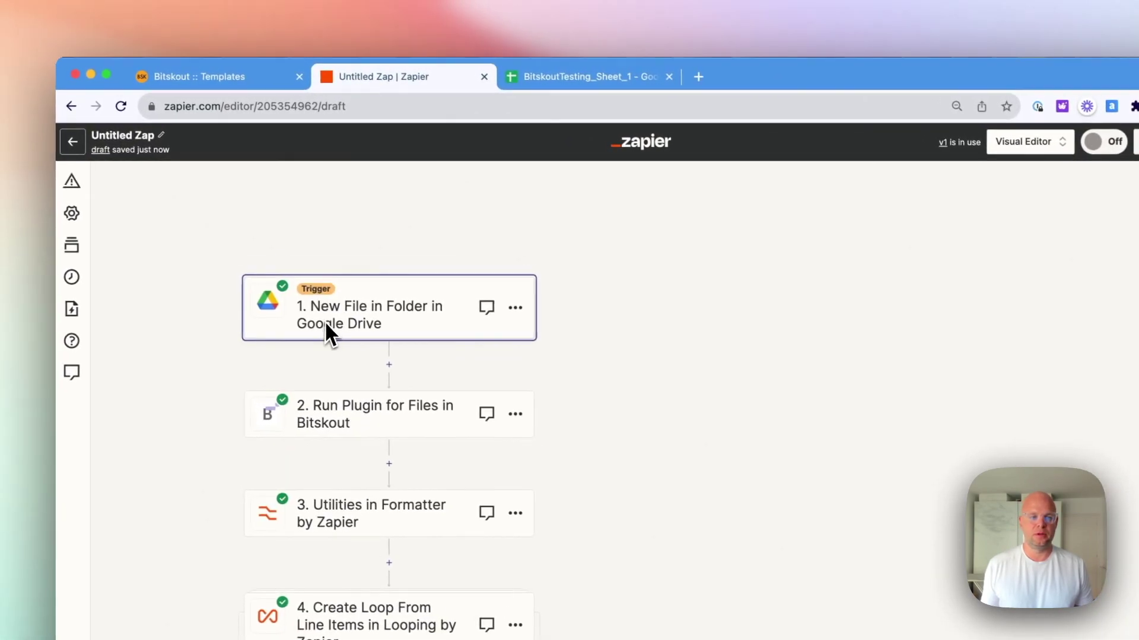
Step: Go through the Google Drive trigger's setup, keeping the New File in Folder event, connected account and Testing_files folder
{"action": "left_click", "coordinate": [325, 323]}
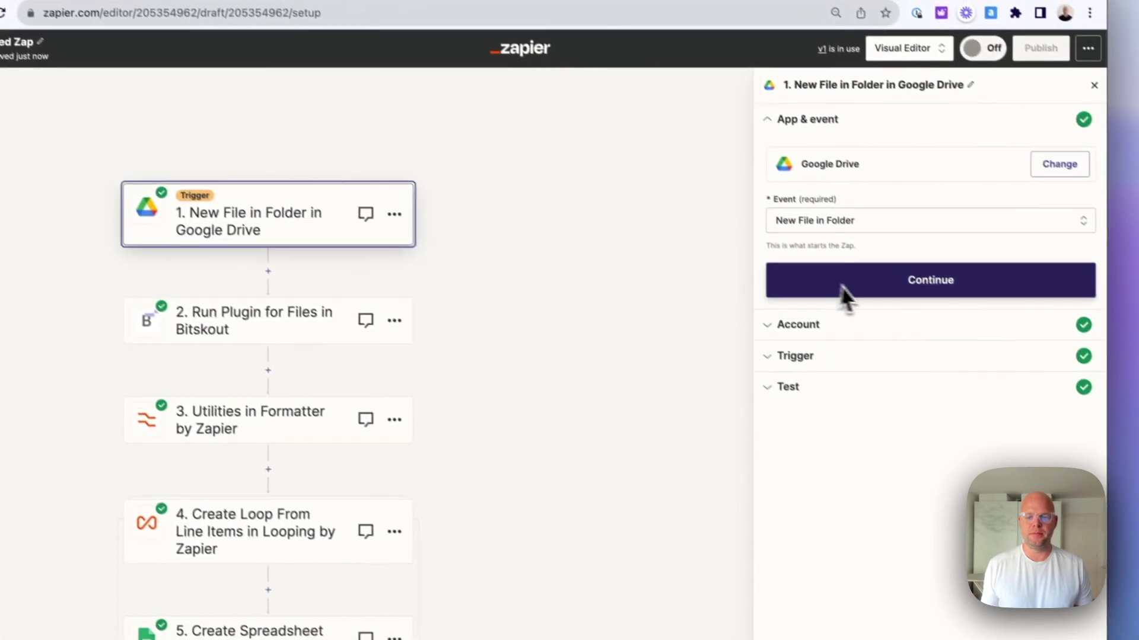
{"action": "left_click", "coordinate": [984, 386]}
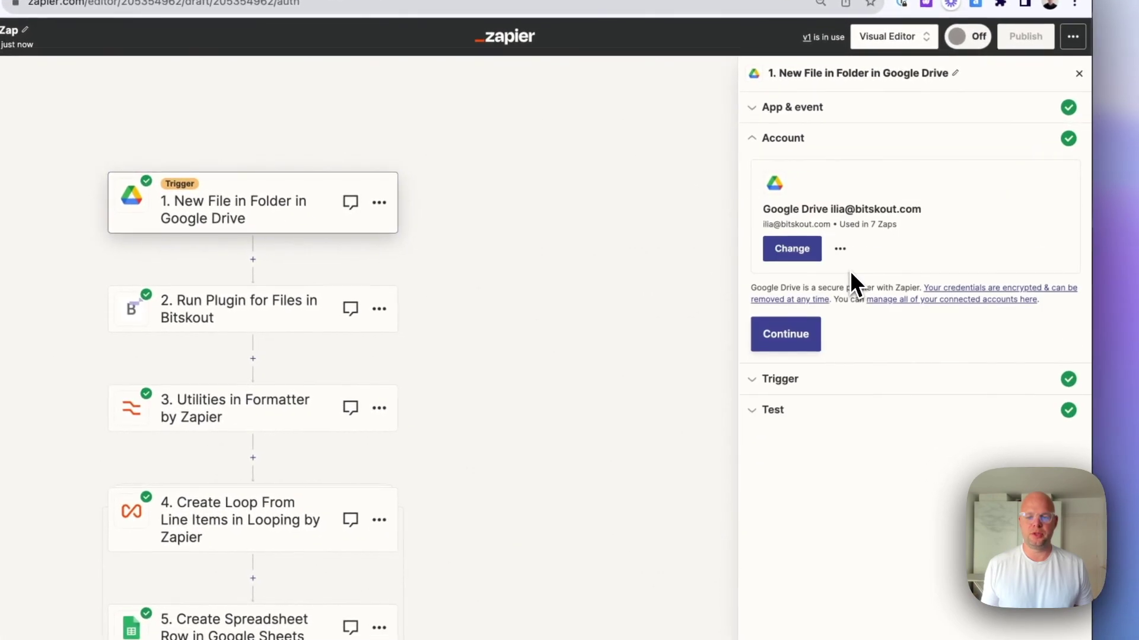
{"action": "left_click", "coordinate": [803, 335]}
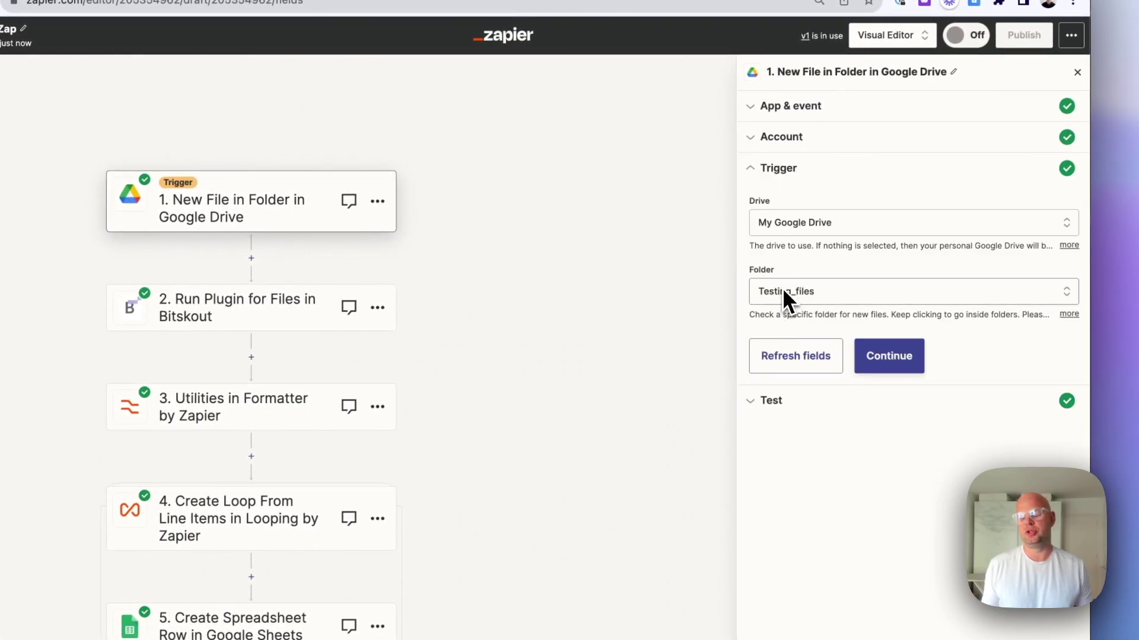
{"action": "left_click", "coordinate": [878, 363]}
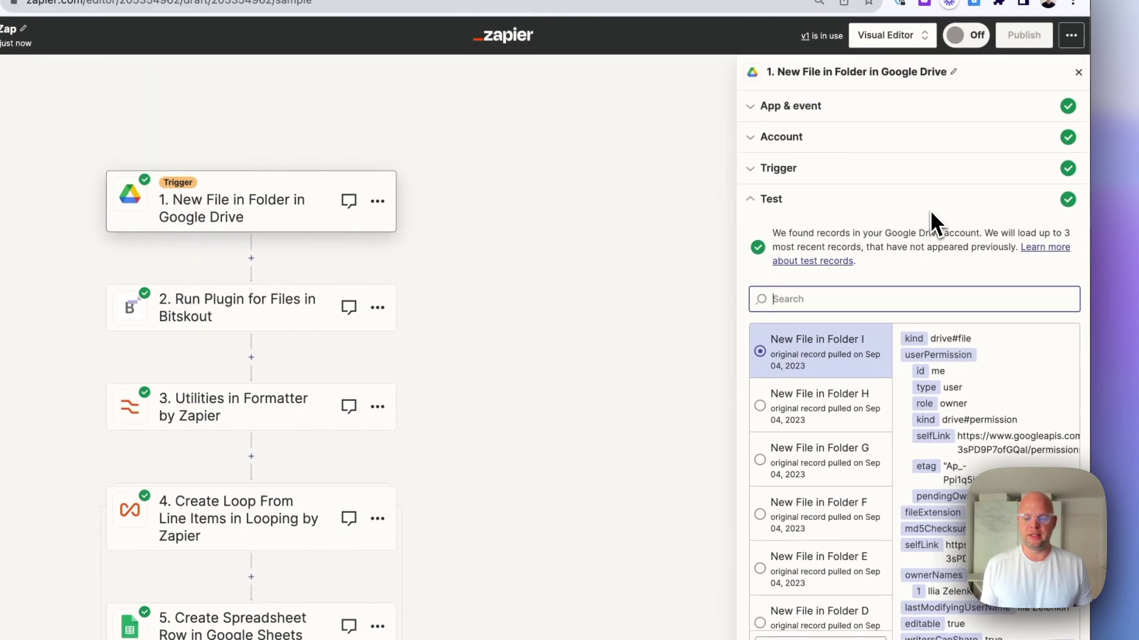
Step: Search the trigger's test records for "lendin" and continue with the lending_bankstatement (1).pdf record
{"action": "type", "text": "lendin"}
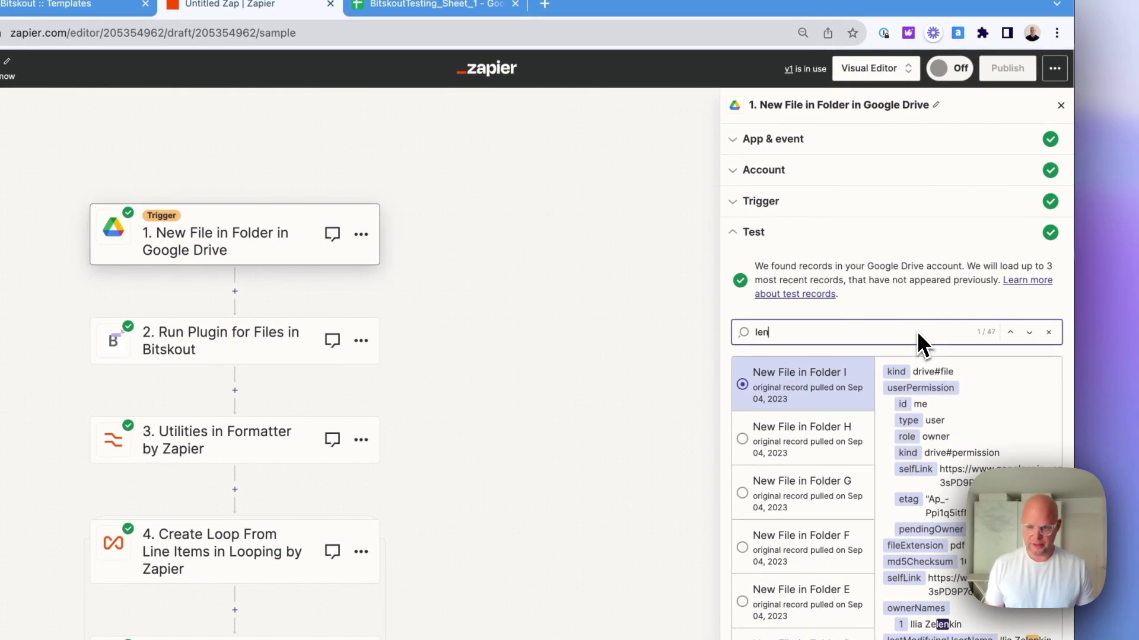
{"action": "scroll", "coordinate": [947, 584], "scroll_direction": "down", "scroll_amount": 3}
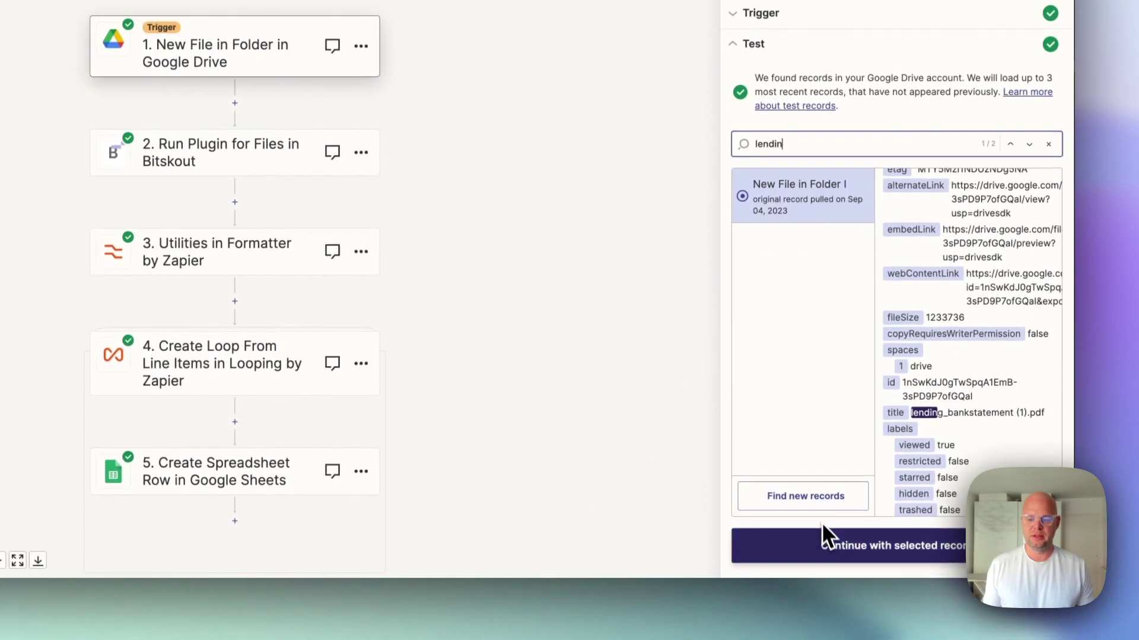
{"action": "left_click", "coordinate": [824, 572]}
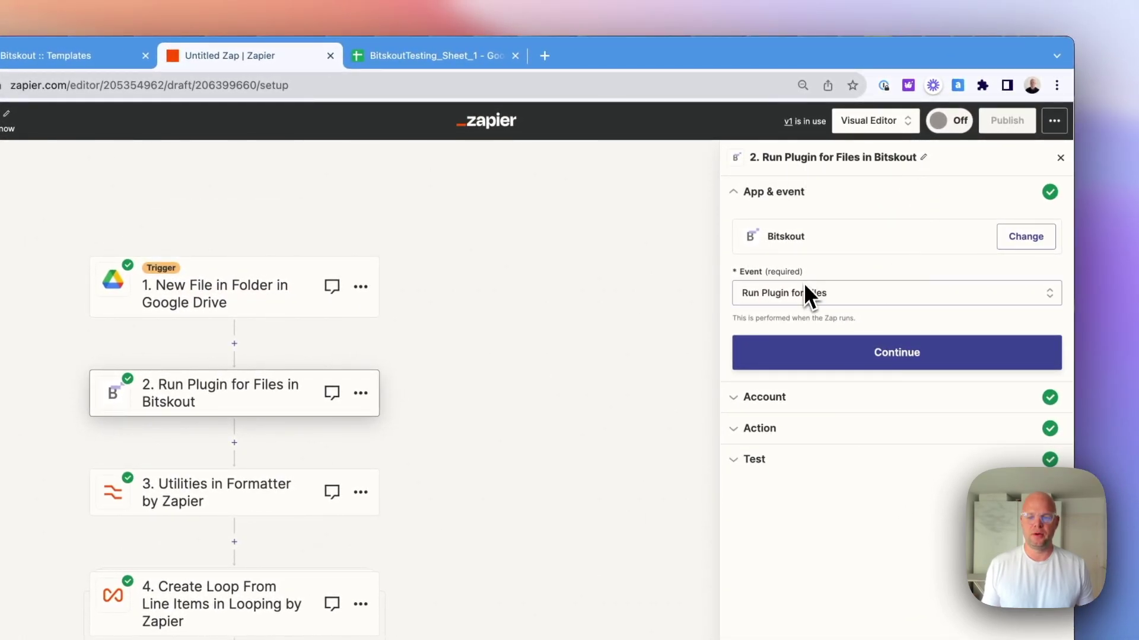
Step: Accept the Run Plugin for Files event and the connected Bitskout account for the second Zap step
{"action": "left_click", "coordinate": [858, 359]}
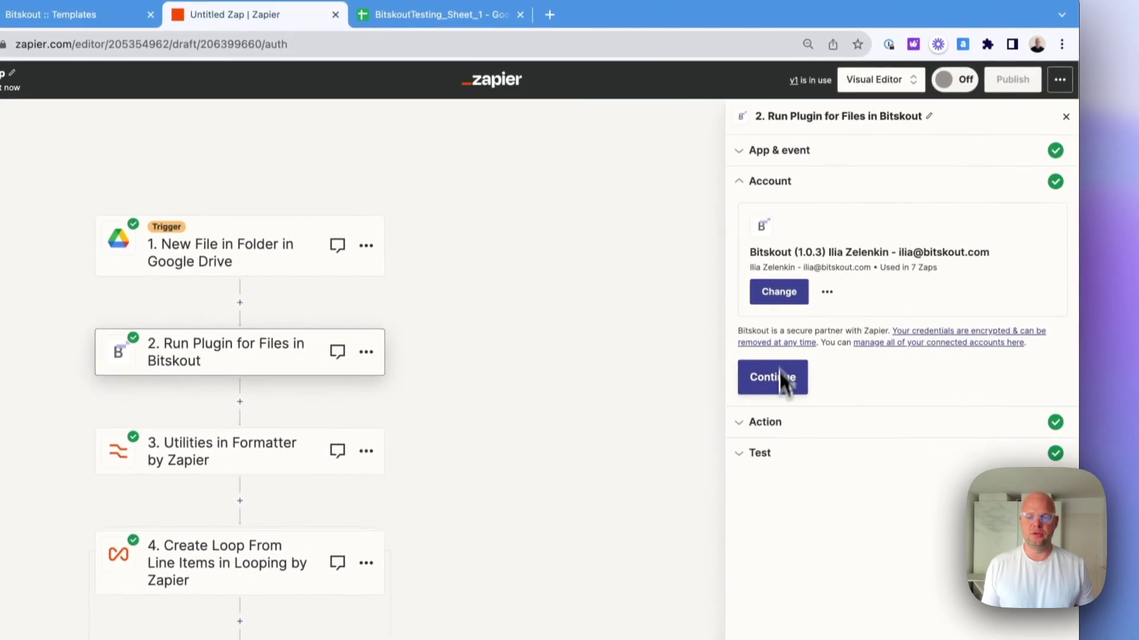
{"action": "left_click", "coordinate": [779, 375]}
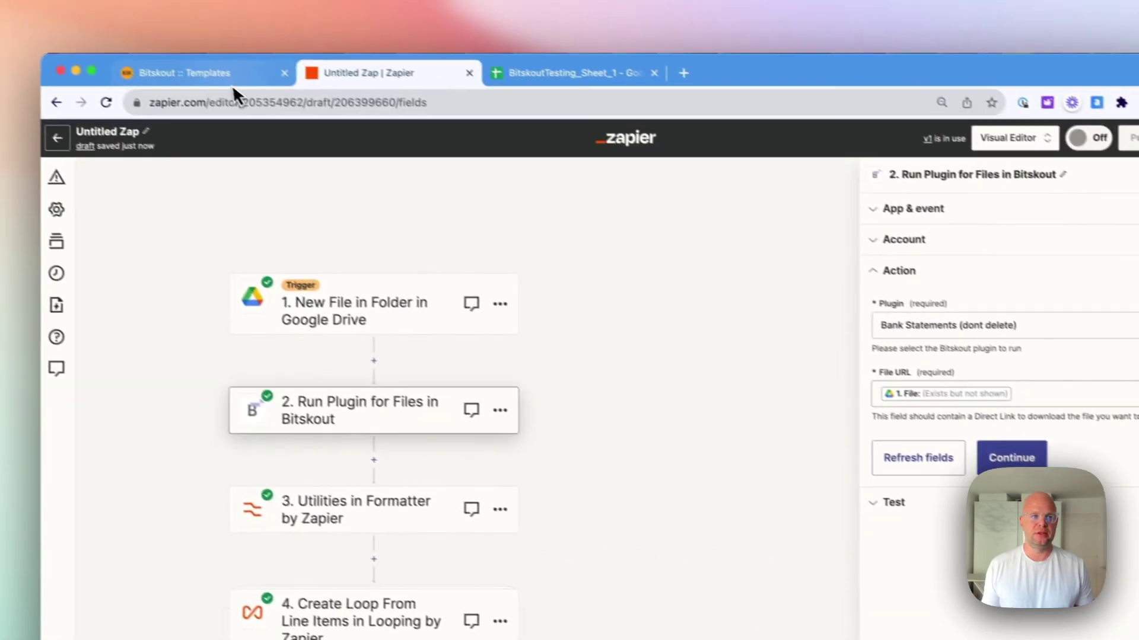
Step: Switch to Bitskout, start a plugin from the Bank Statements template and return to the Zap
{"action": "left_click", "coordinate": [77, 6]}
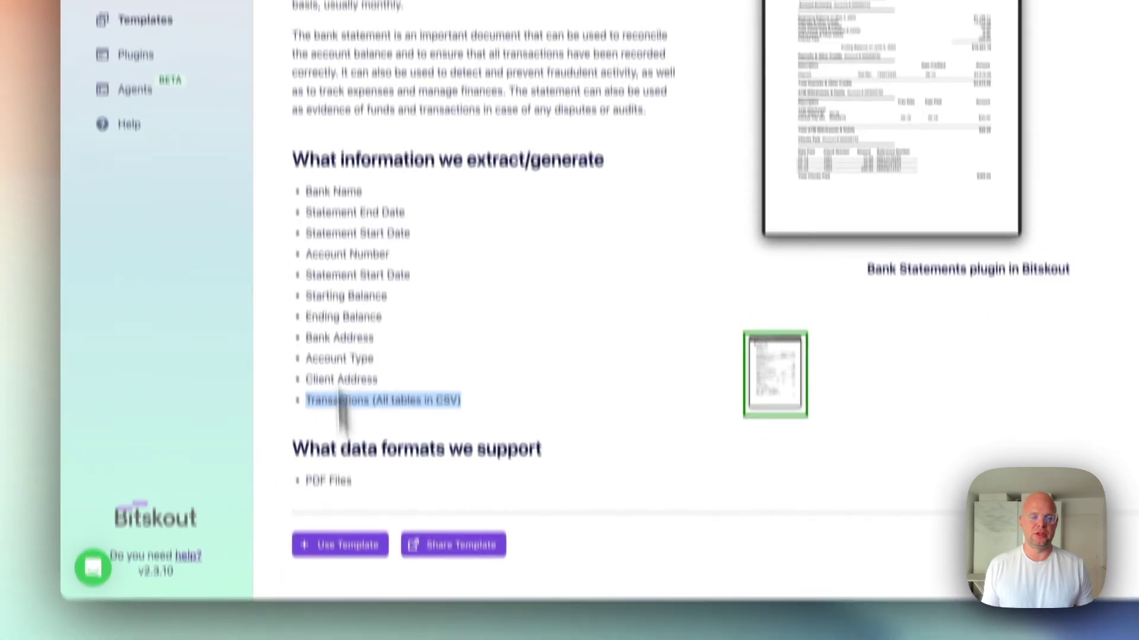
{"action": "left_click", "coordinate": [328, 528]}
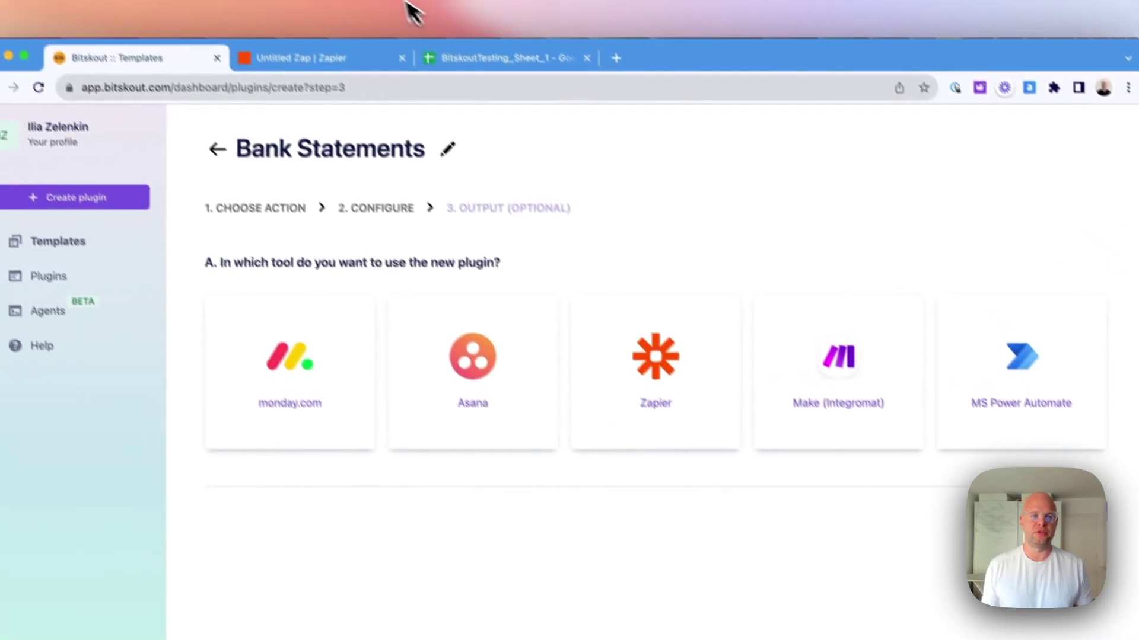
{"action": "left_click", "coordinate": [391, 90]}
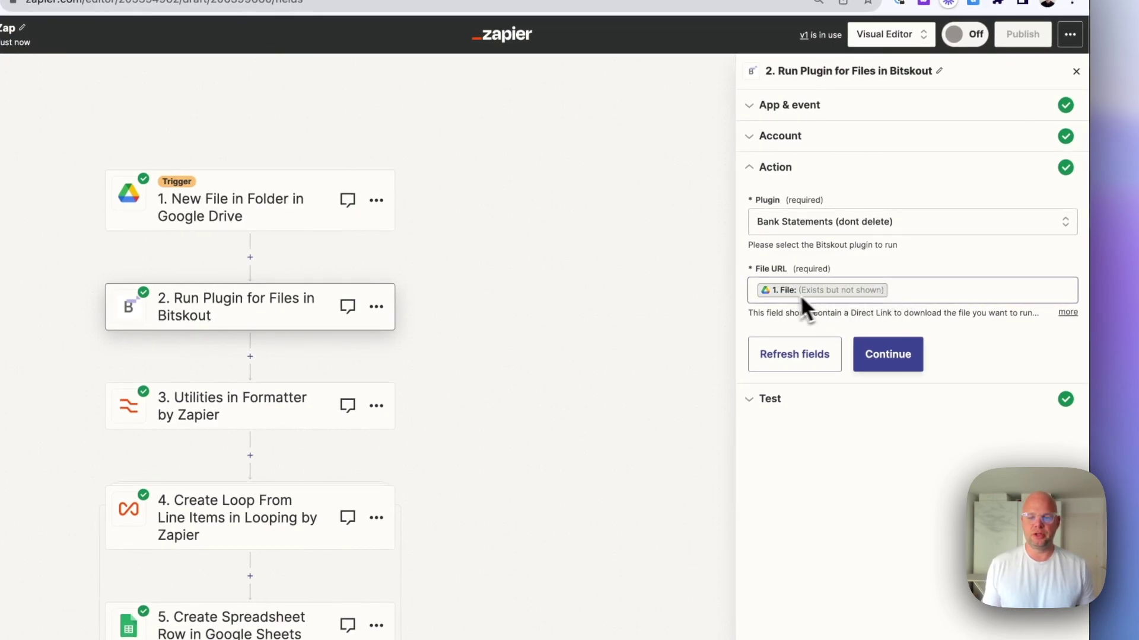
Step: Replace the Bitskout step's File URL with the Google Drive trigger's File field and continue to the test
{"action": "left_click", "coordinate": [892, 293]}
{"action": "key", "text": "BackSpace"}
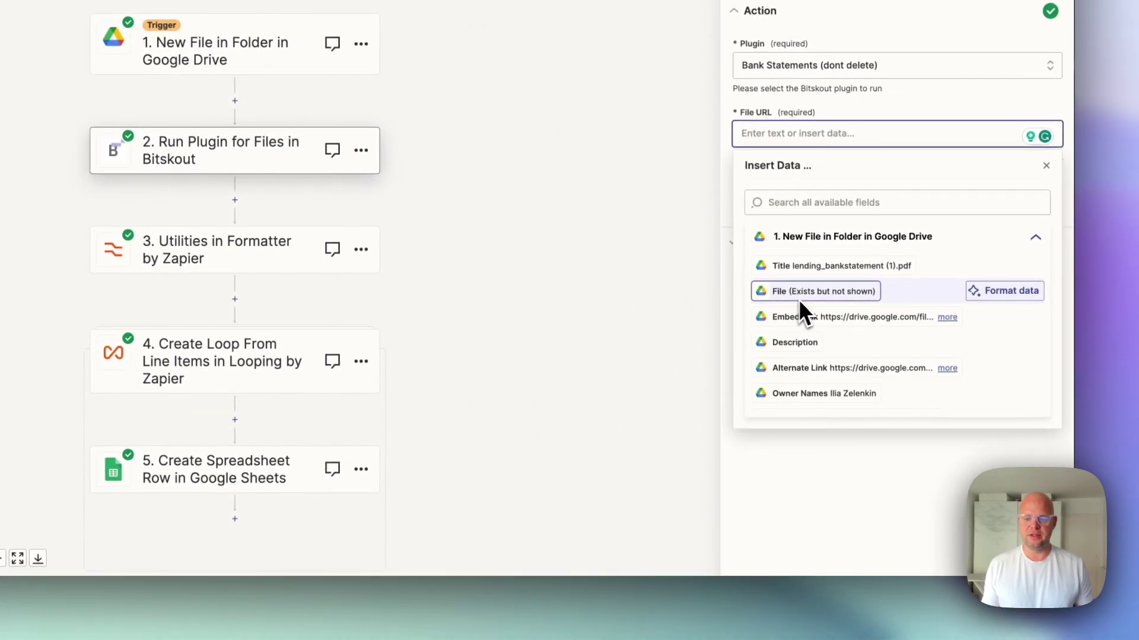
{"action": "left_click", "coordinate": [822, 297]}
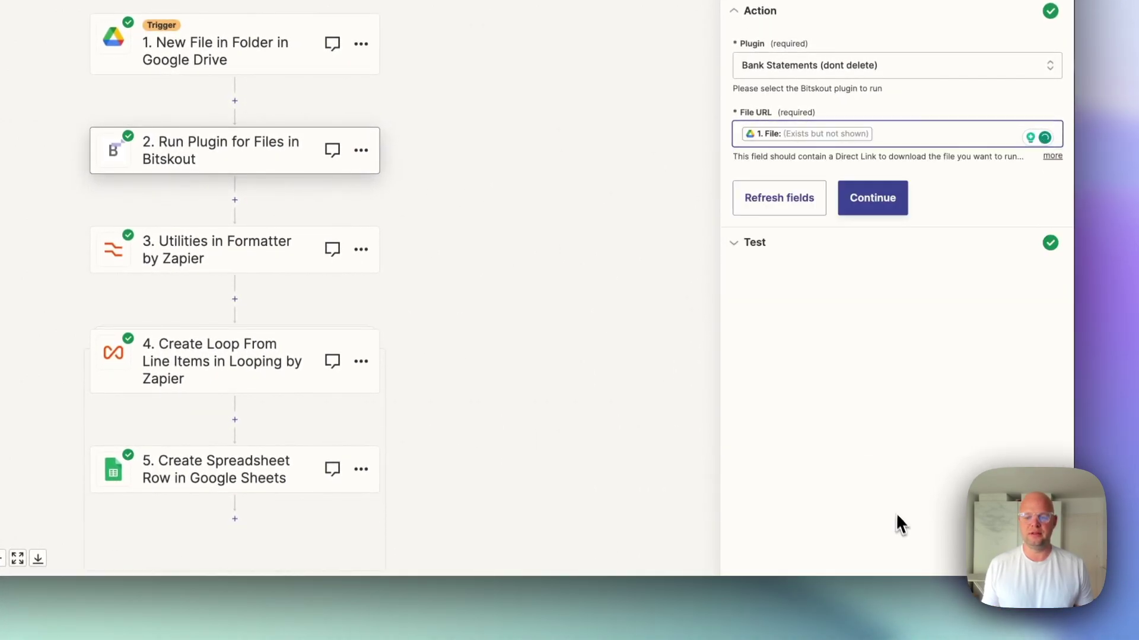
{"action": "left_click", "coordinate": [887, 211]}
Step: Examine the Bitskout plugin's test output down to the Transactions data and continue to the Formatter step
{"action": "scroll", "coordinate": [796, 254], "scroll_direction": "down", "scroll_amount": 2}
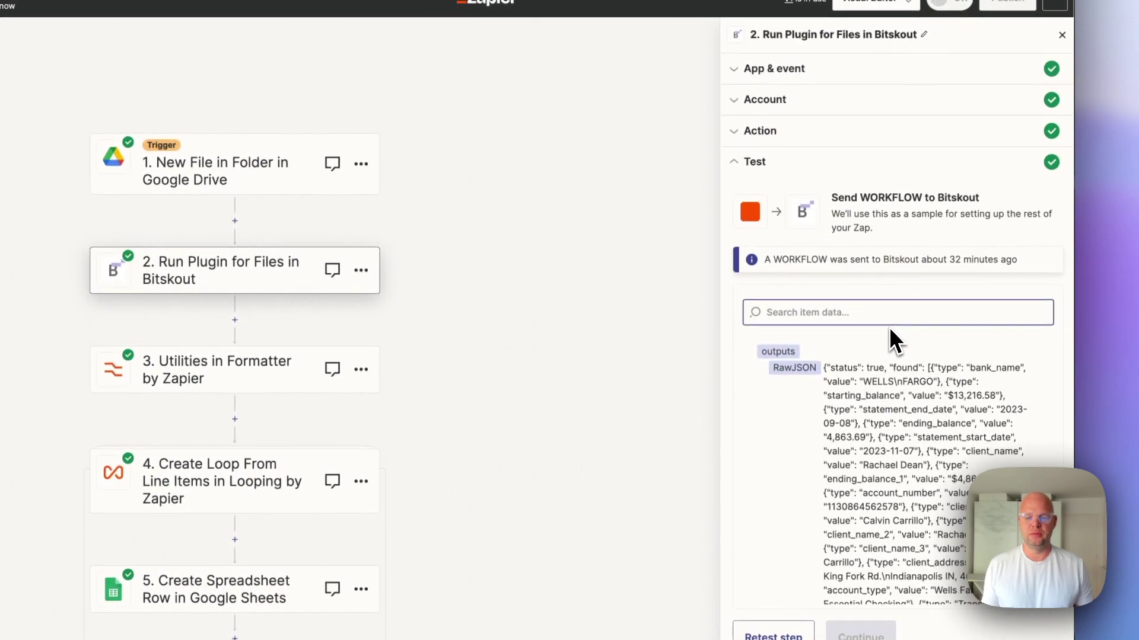
{"action": "scroll", "coordinate": [792, 377], "scroll_direction": "down", "scroll_amount": 2}
{"action": "scroll", "coordinate": [833, 475], "scroll_direction": "down", "scroll_amount": 2}
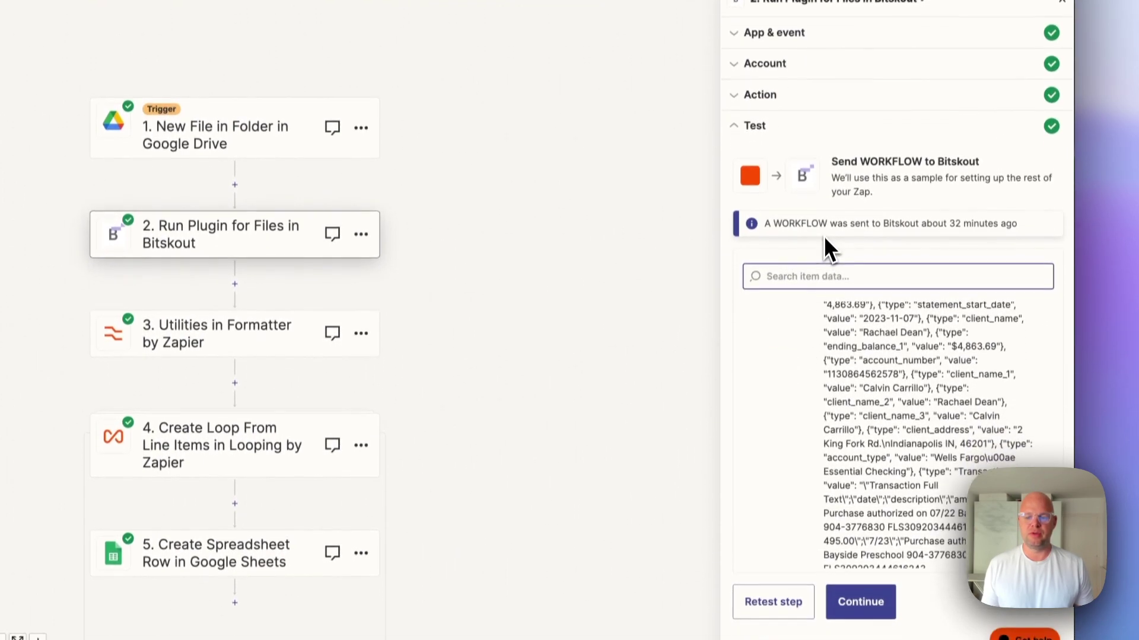
{"action": "scroll", "coordinate": [835, 445], "scroll_direction": "down", "scroll_amount": 2}
{"action": "scroll", "coordinate": [794, 411], "scroll_direction": "down", "scroll_amount": 2}
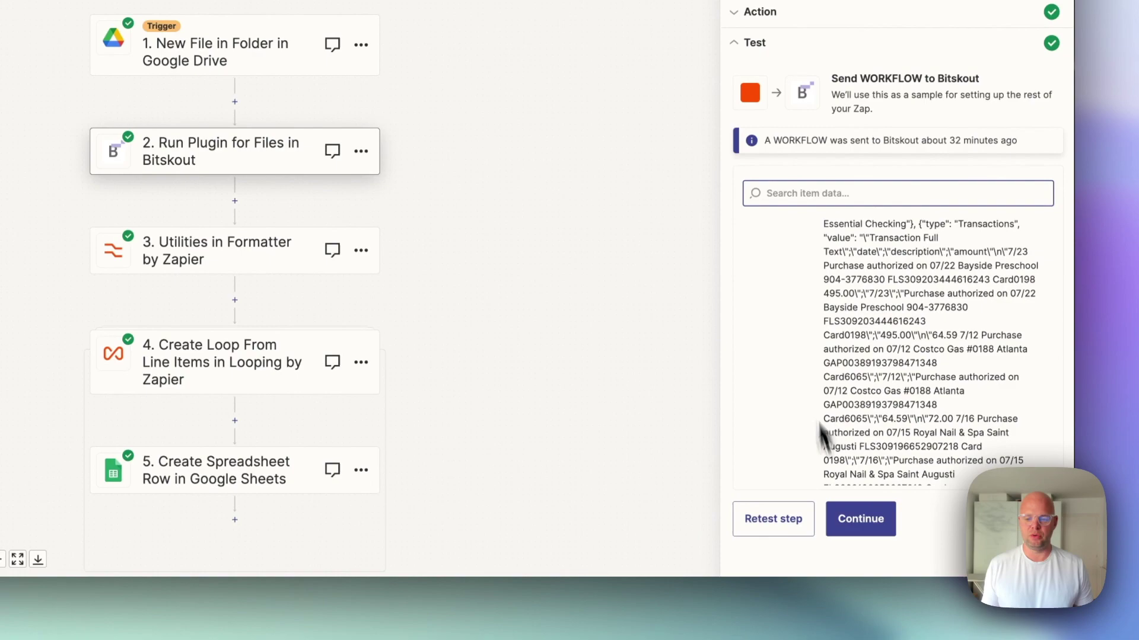
{"action": "left_click", "coordinate": [870, 525]}
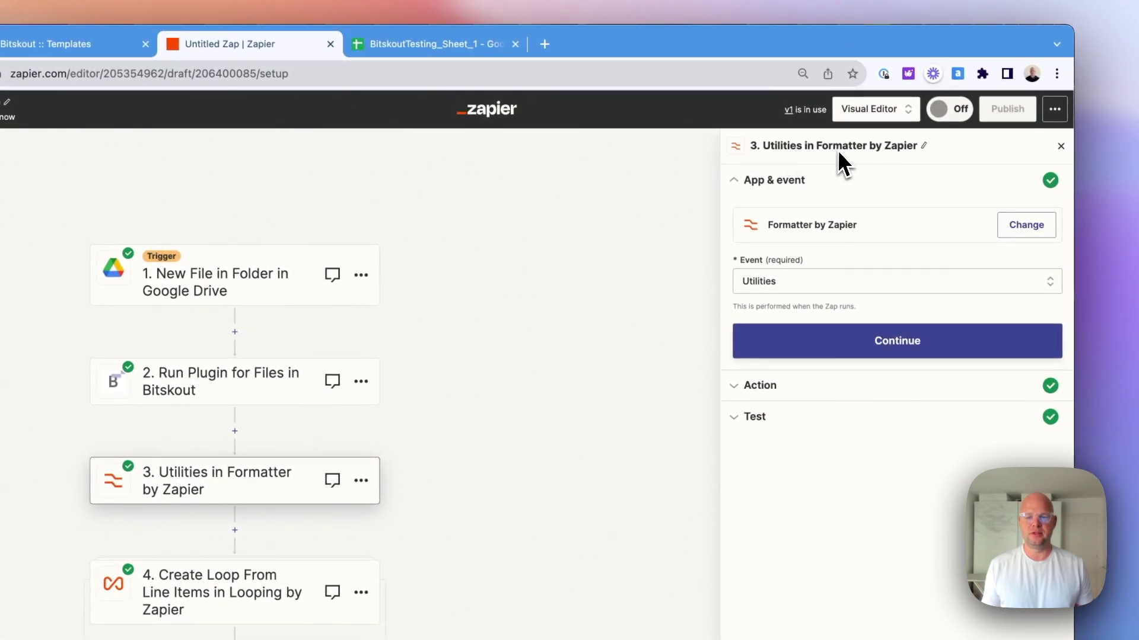
Step: Select Utilities as the Formatter step's event and continue to its action settings
{"action": "left_click", "coordinate": [945, 284]}
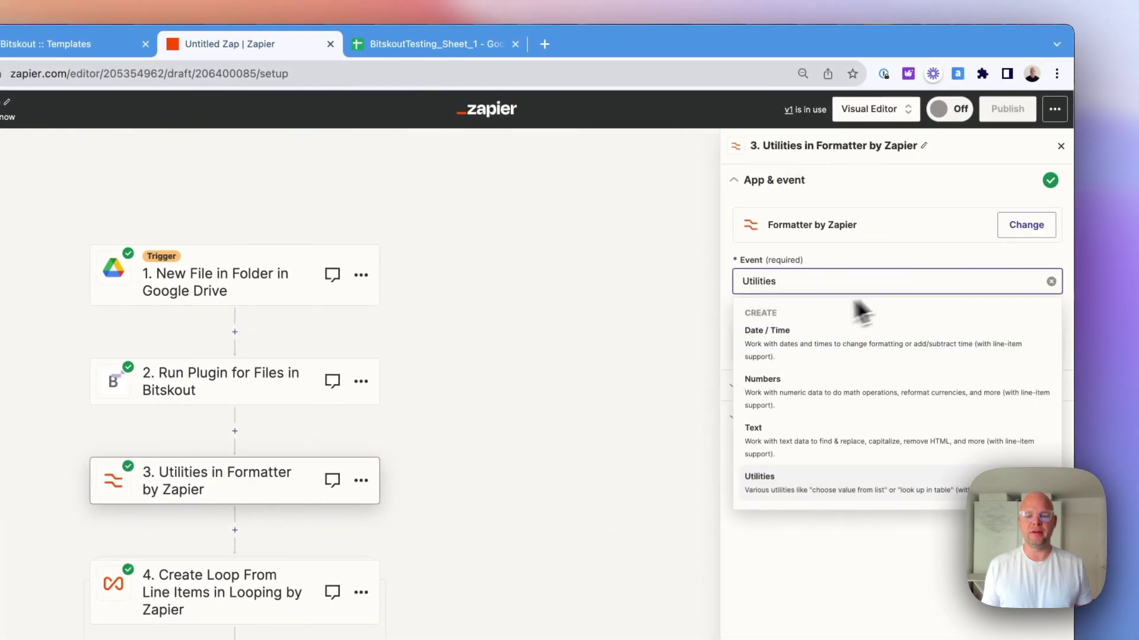
{"action": "left_click", "coordinate": [791, 481]}
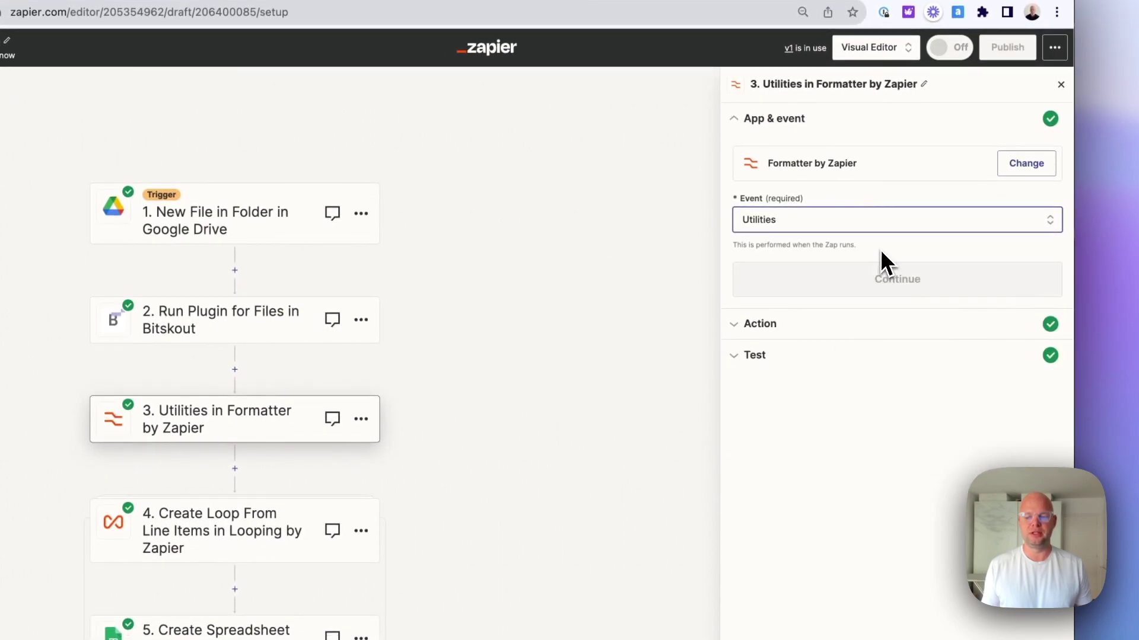
{"action": "left_click", "coordinate": [888, 274]}
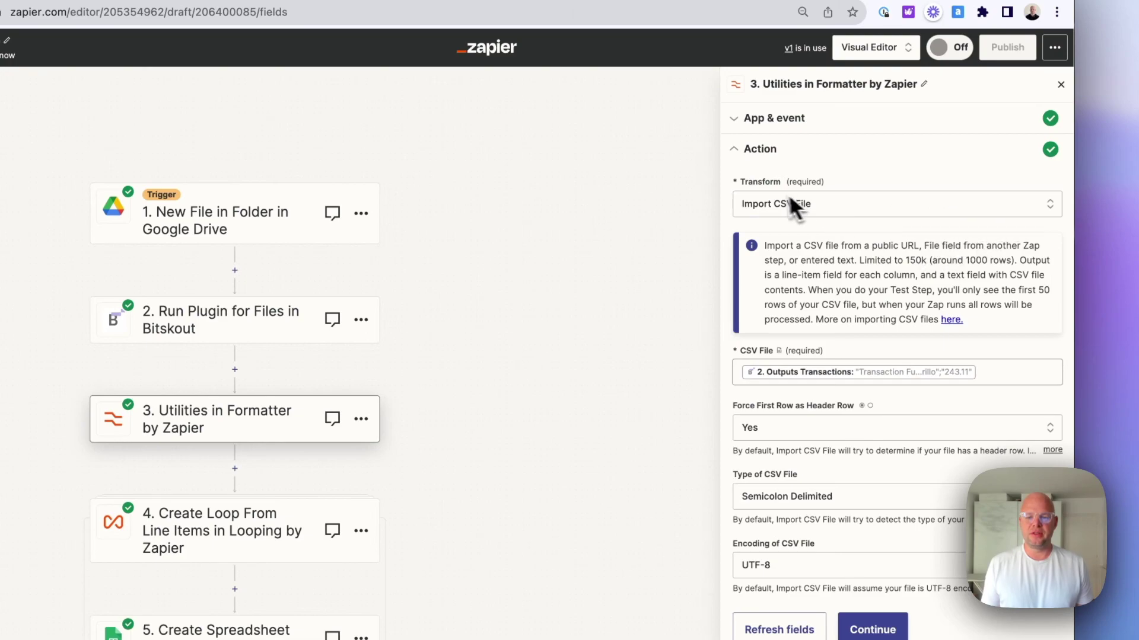
Step: Keep the Import CSV File transform, set its CSV File to the Bitskout step's Outputs Transactions and continue to the test
{"action": "left_click", "coordinate": [821, 204]}
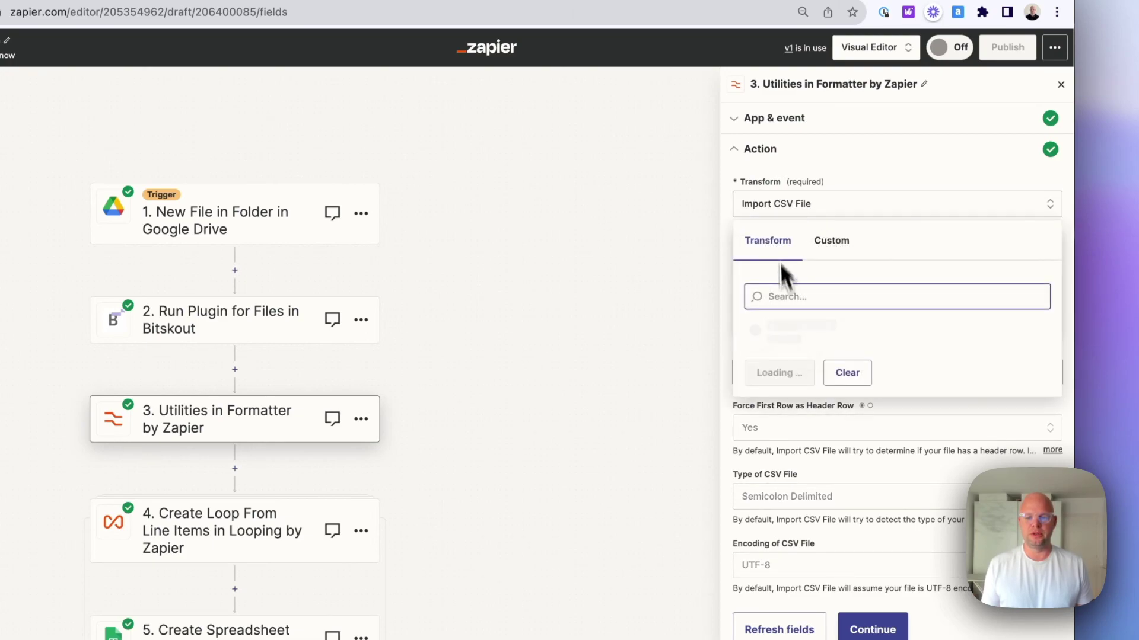
{"action": "left_click", "coordinate": [861, 183]}
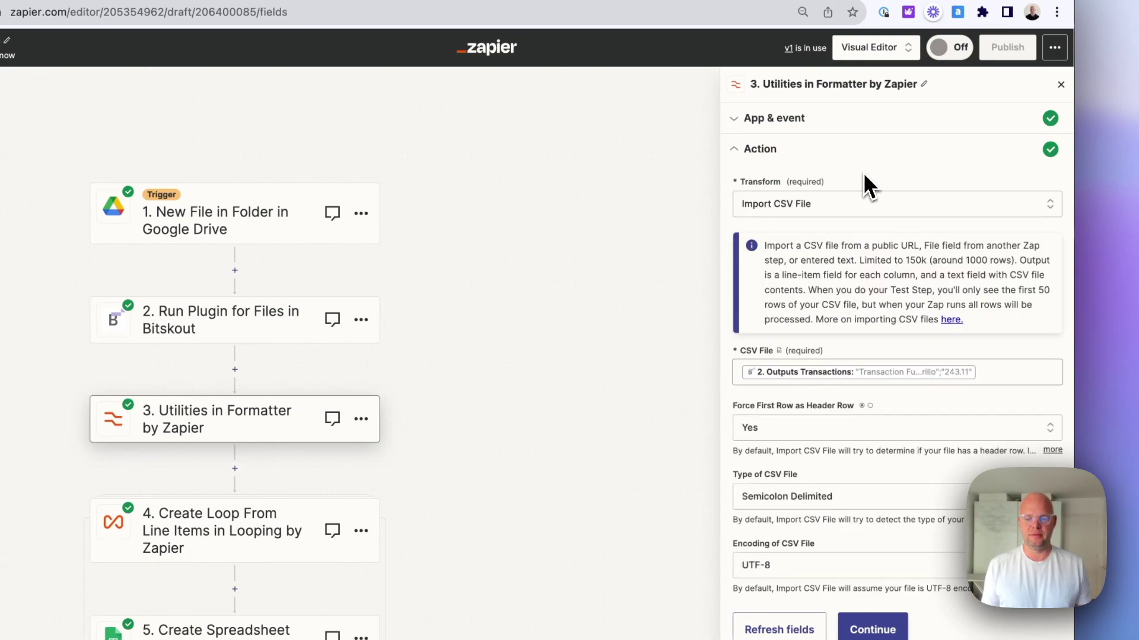
{"action": "left_click", "coordinate": [990, 374]}
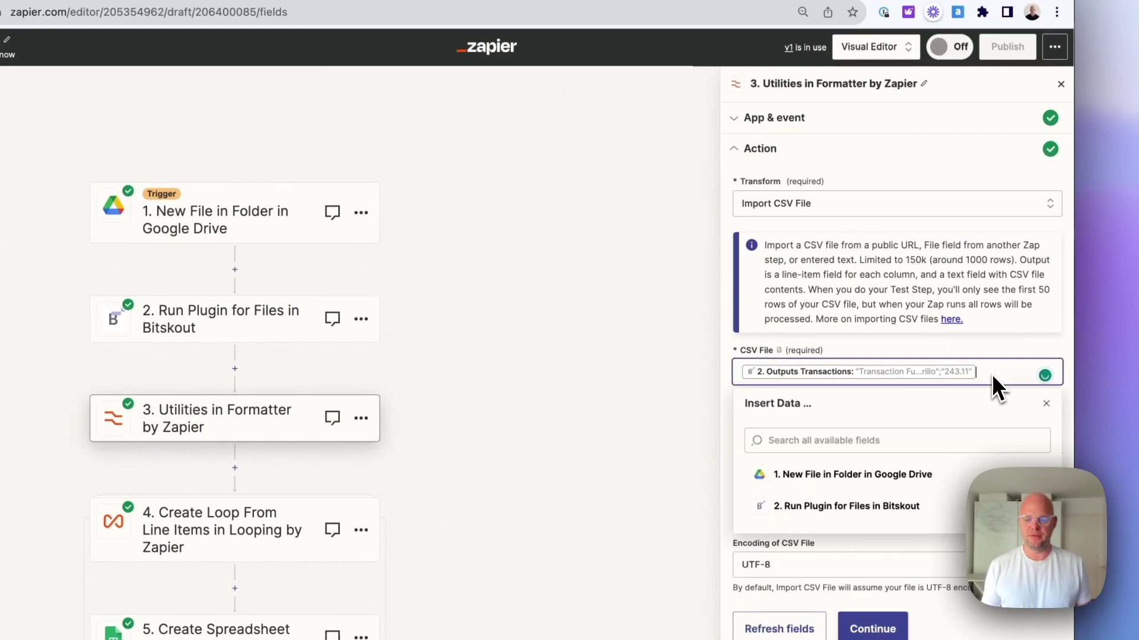
{"action": "key", "text": "BackSpace"}
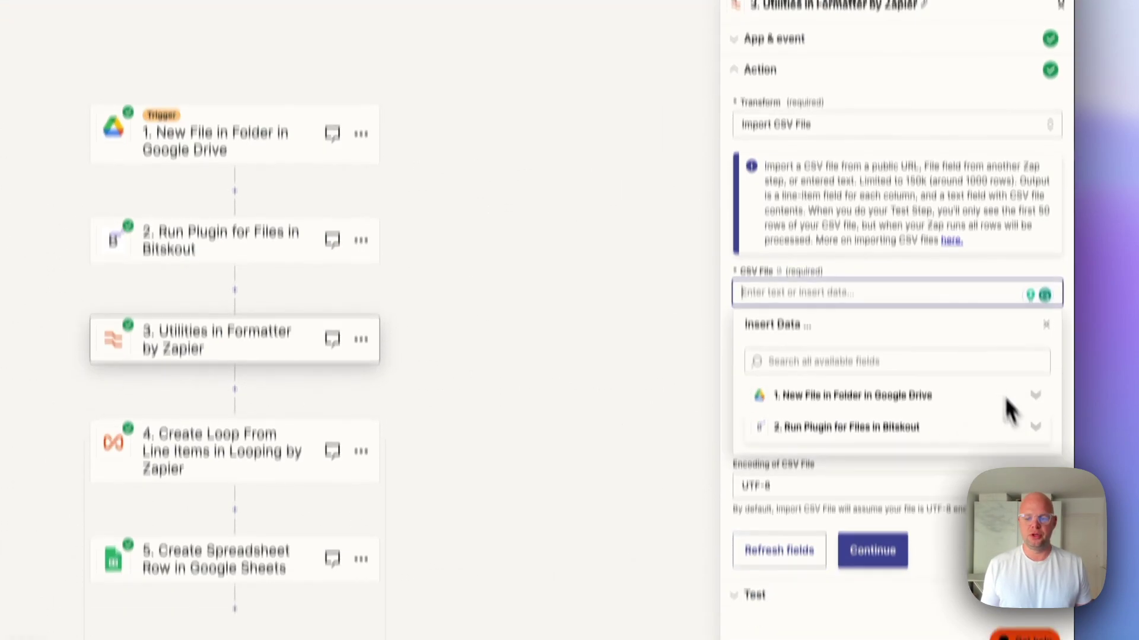
{"action": "left_click", "coordinate": [1034, 507]}
{"action": "scroll", "coordinate": [860, 441], "scroll_direction": "down", "scroll_amount": 3}
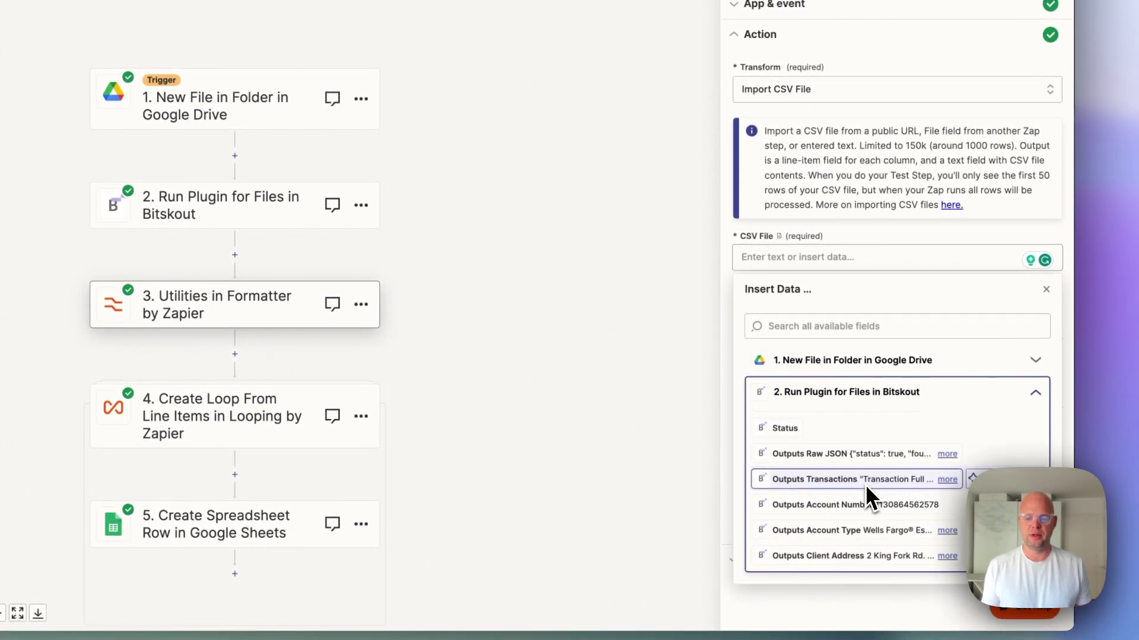
{"action": "left_click", "coordinate": [838, 483]}
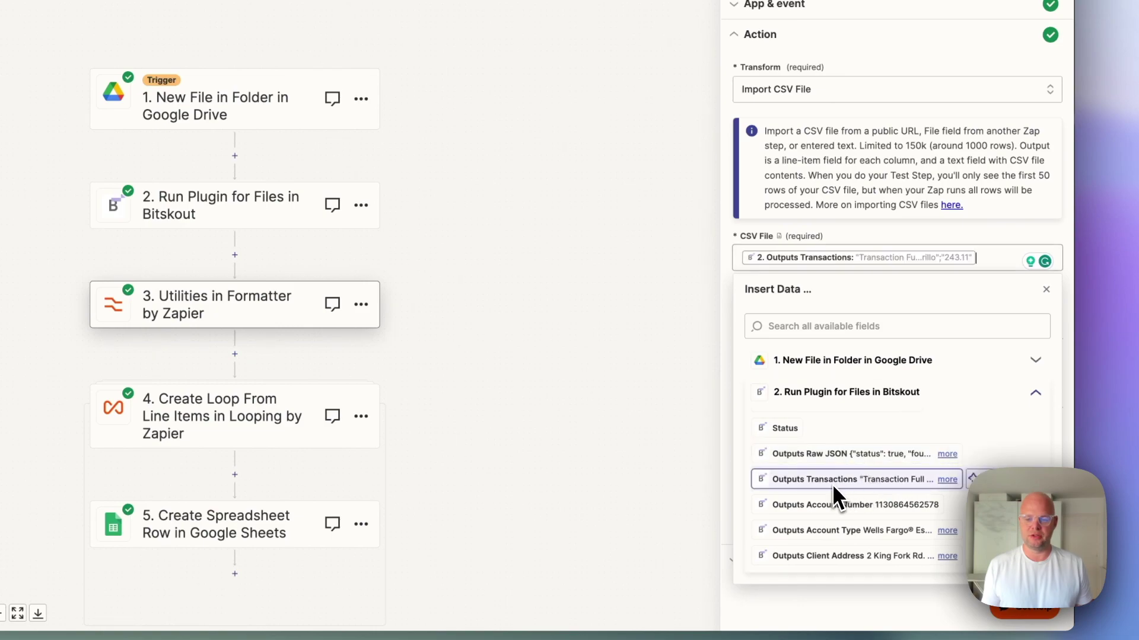
{"action": "left_click", "coordinate": [929, 234]}
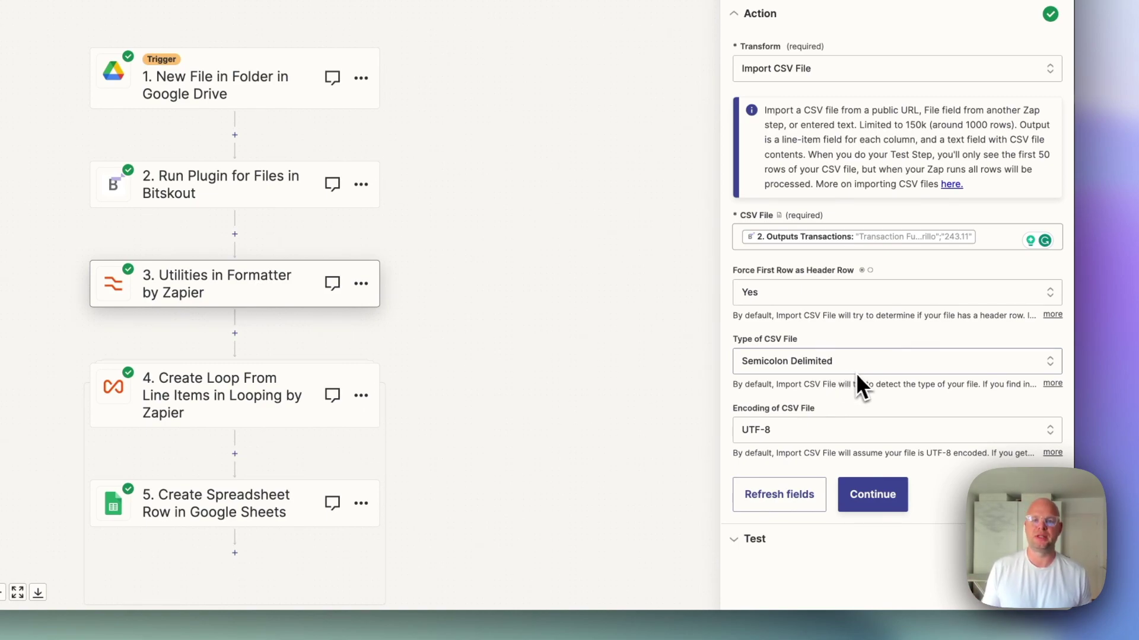
{"action": "left_click", "coordinate": [867, 498]}
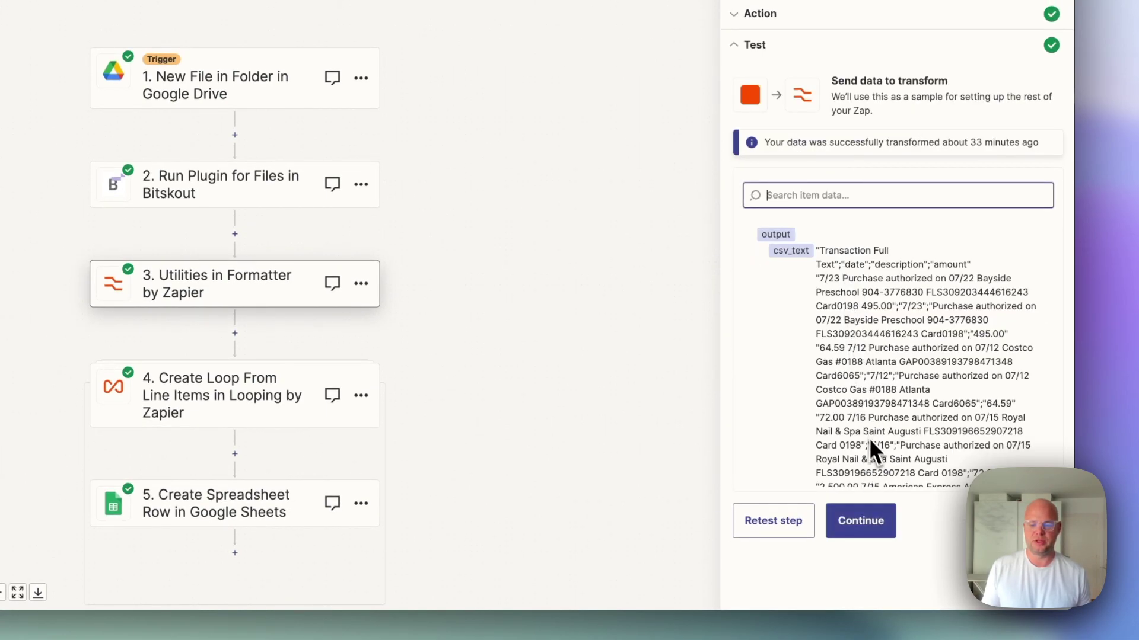
Step: Retest the Formatter step with the Bitskout transactions data
{"action": "left_click", "coordinate": [771, 497]}
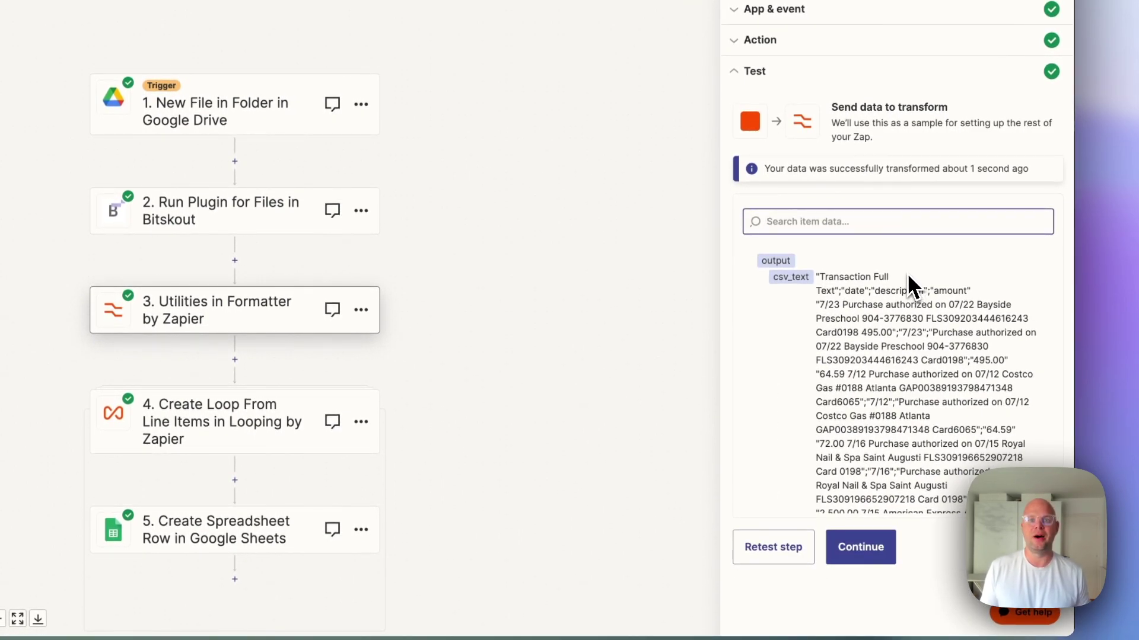
{"action": "scroll", "coordinate": [899, 274], "scroll_direction": "down", "scroll_amount": 1}
{"action": "scroll", "coordinate": [883, 275], "scroll_direction": "up", "scroll_amount": 1}
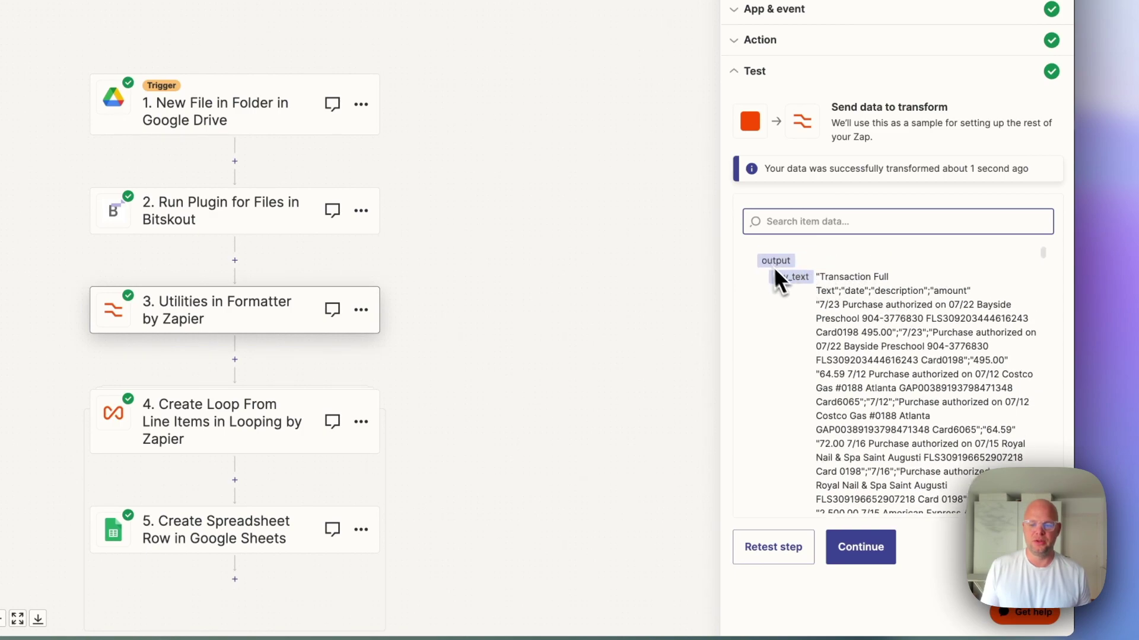
Step: Examine the amount, date and description of the line items in the Formatter output and continue to the Looping step
{"action": "scroll", "coordinate": [831, 280], "scroll_direction": "down", "scroll_amount": 10}
{"action": "scroll", "coordinate": [832, 286], "scroll_direction": "down", "scroll_amount": 15}
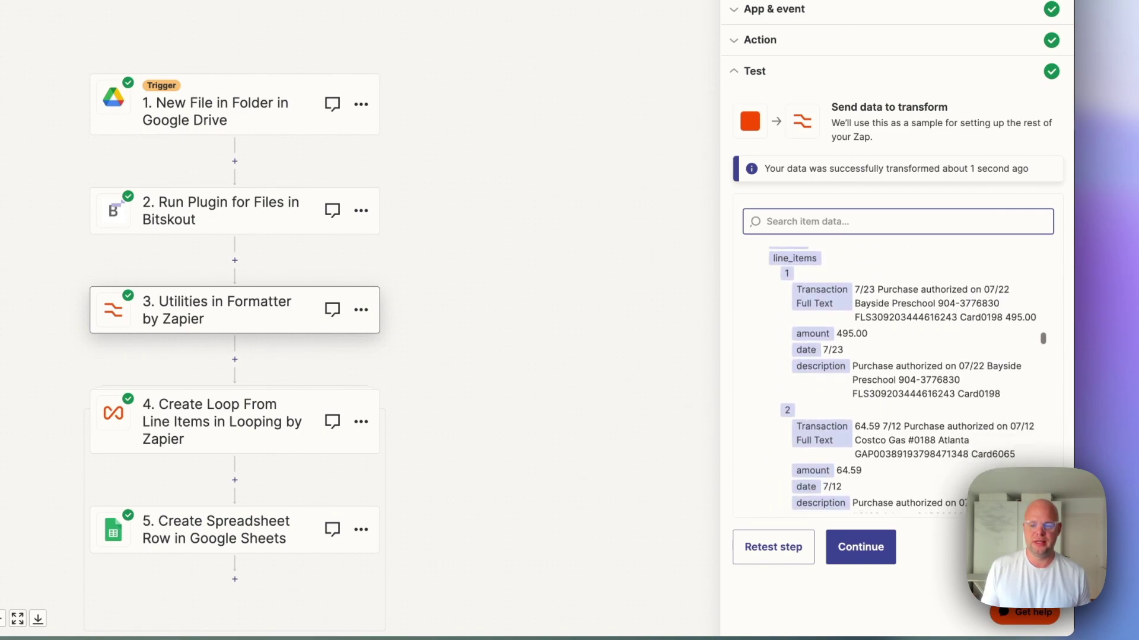
{"action": "scroll", "coordinate": [831, 280], "scroll_direction": "up", "scroll_amount": 2}
{"action": "scroll", "coordinate": [821, 293], "scroll_direction": "down", "scroll_amount": 3}
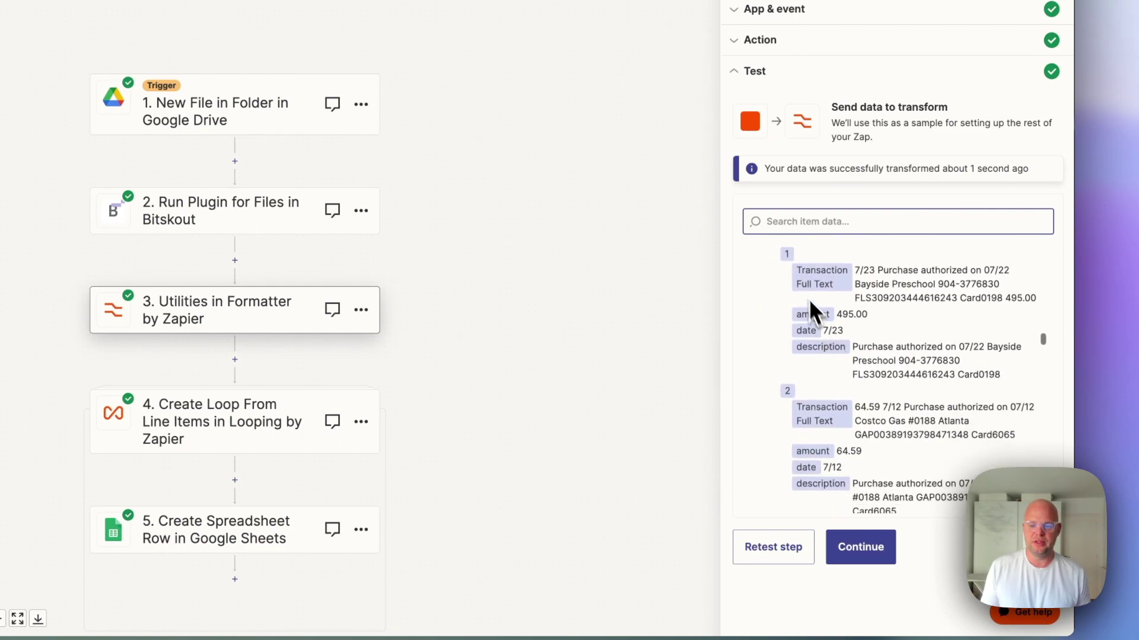
{"action": "scroll", "coordinate": [834, 305], "scroll_direction": "down", "scroll_amount": 1}
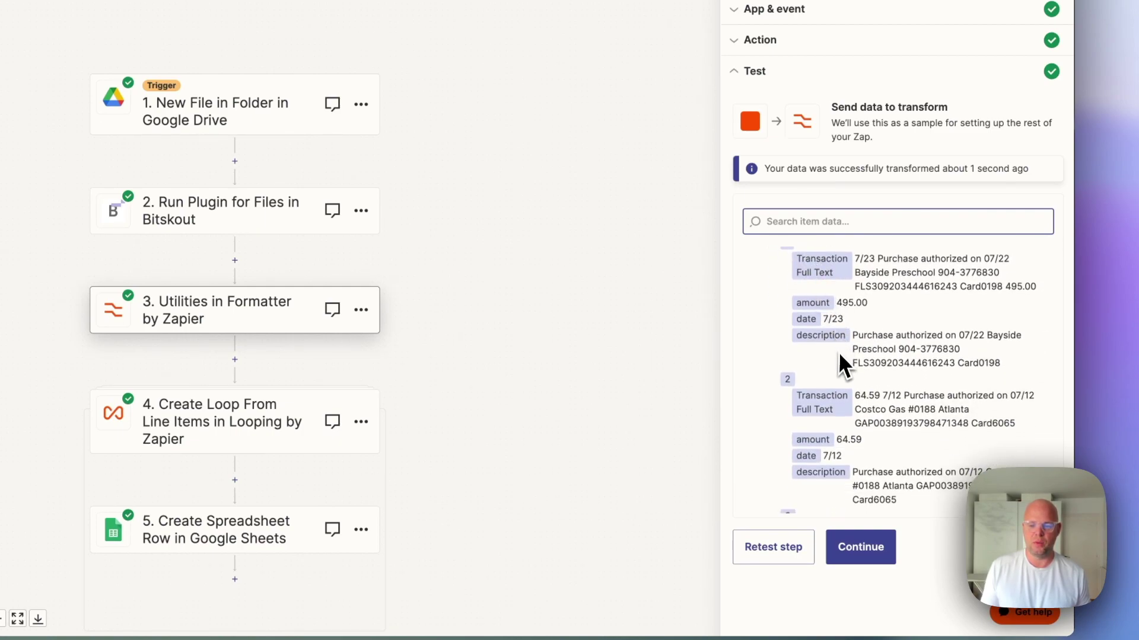
{"action": "scroll", "coordinate": [794, 365], "scroll_direction": "up", "scroll_amount": 1}
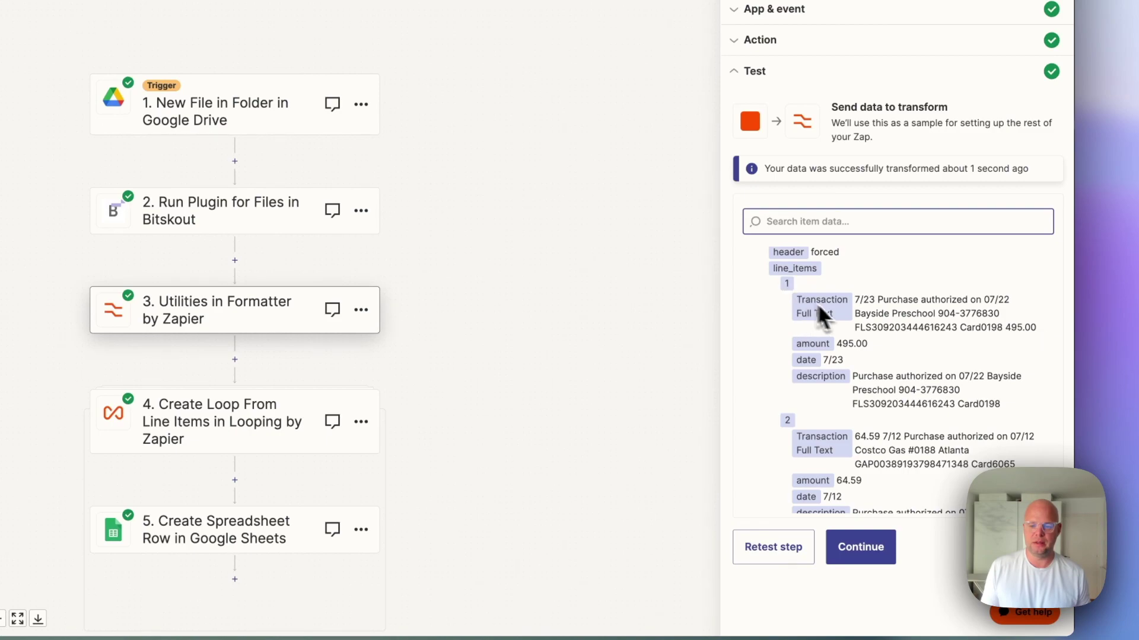
{"action": "scroll", "coordinate": [833, 356], "scroll_direction": "down", "scroll_amount": 2}
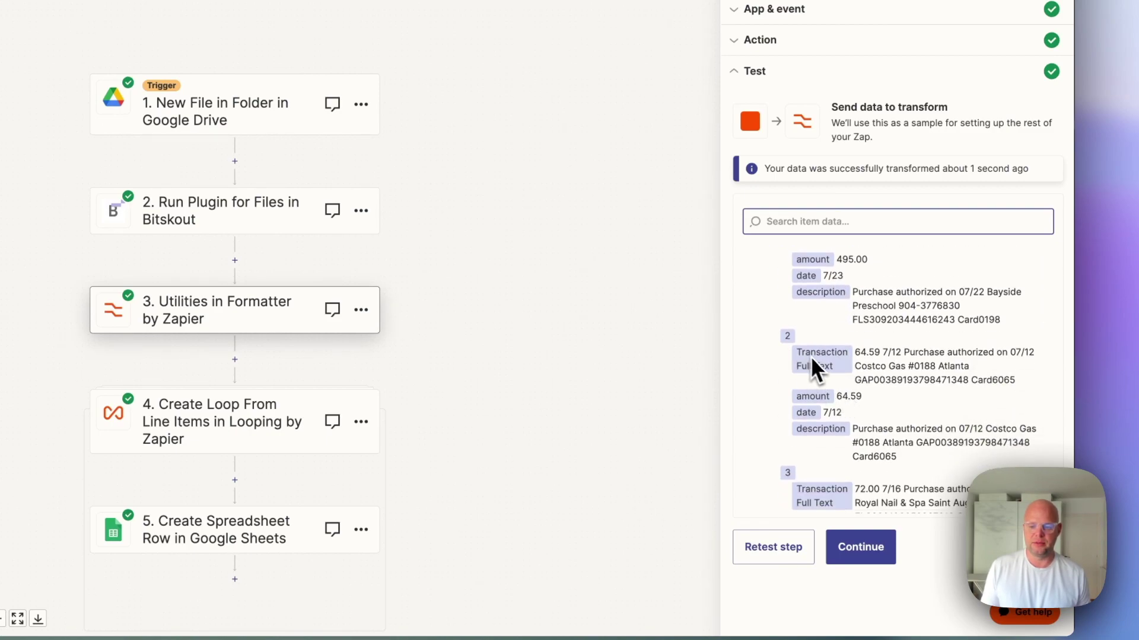
{"action": "scroll", "coordinate": [834, 440], "scroll_direction": "down", "scroll_amount": 1}
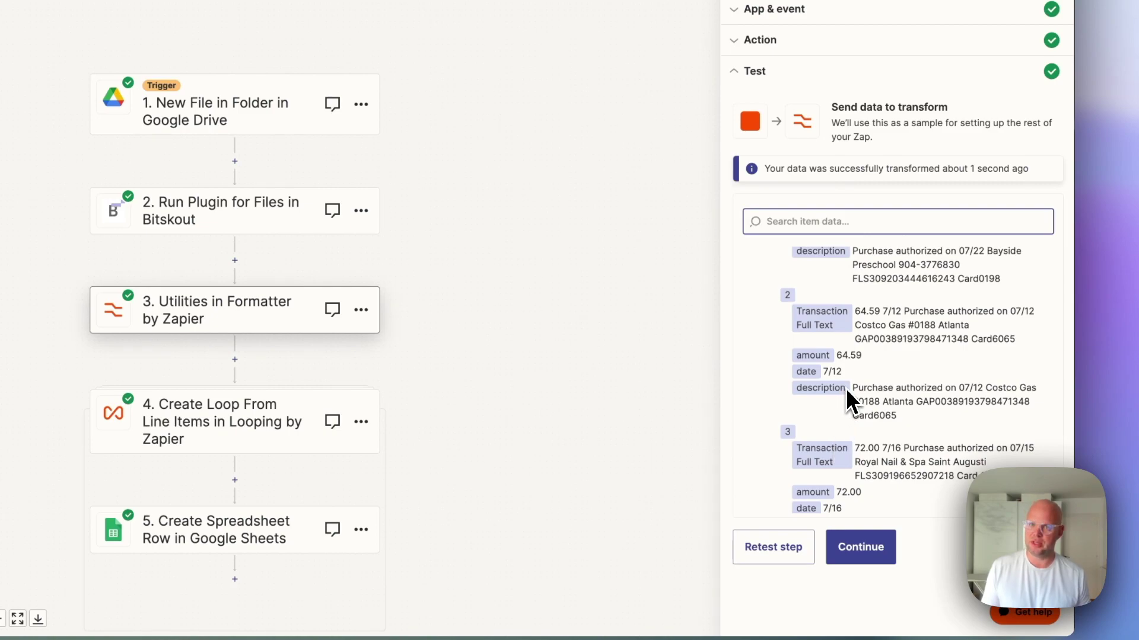
{"action": "scroll", "coordinate": [854, 355], "scroll_direction": "up", "scroll_amount": 3}
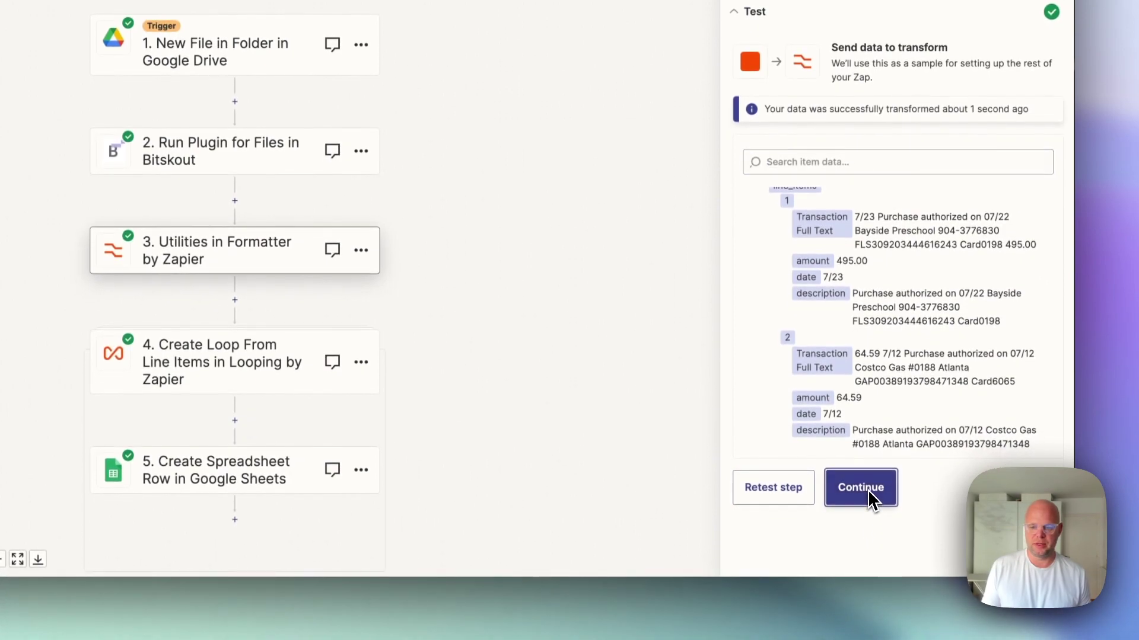
{"action": "left_click", "coordinate": [867, 491]}
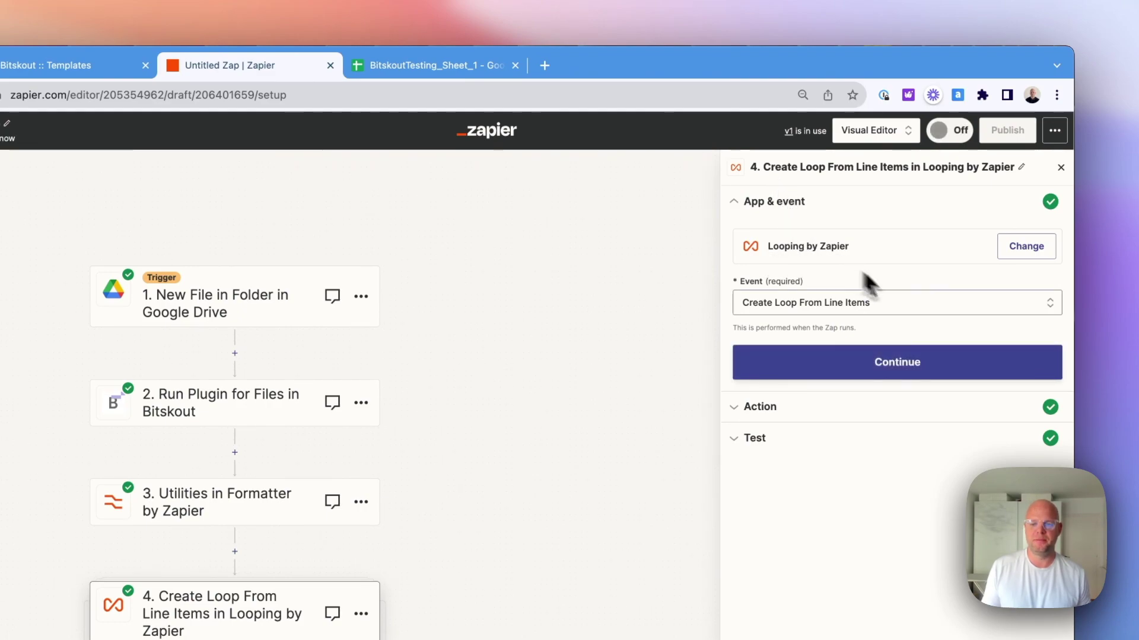
Step: Select Create Loop From Line Items as the Looping step's event and continue to its action settings
{"action": "left_click", "coordinate": [834, 303]}
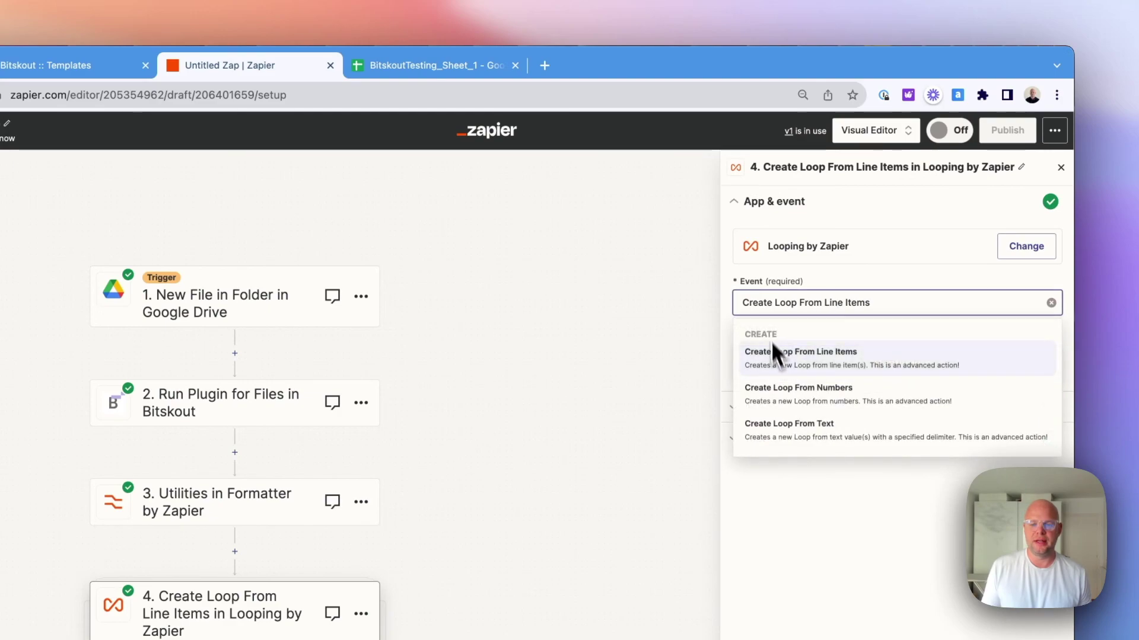
{"action": "left_click", "coordinate": [812, 360]}
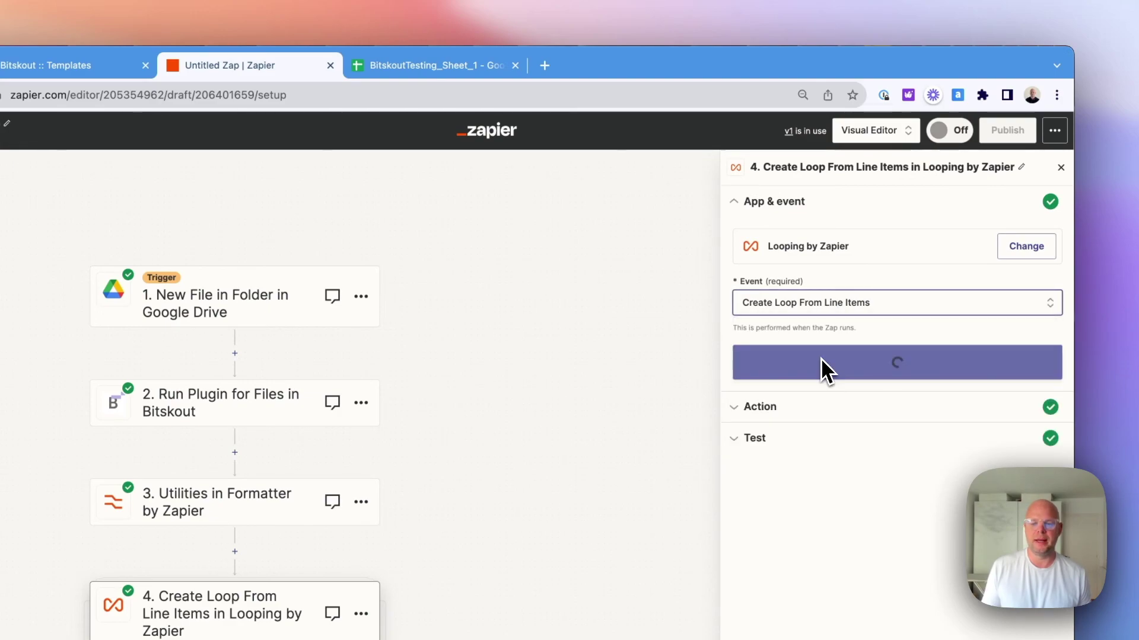
{"action": "left_click", "coordinate": [820, 358]}
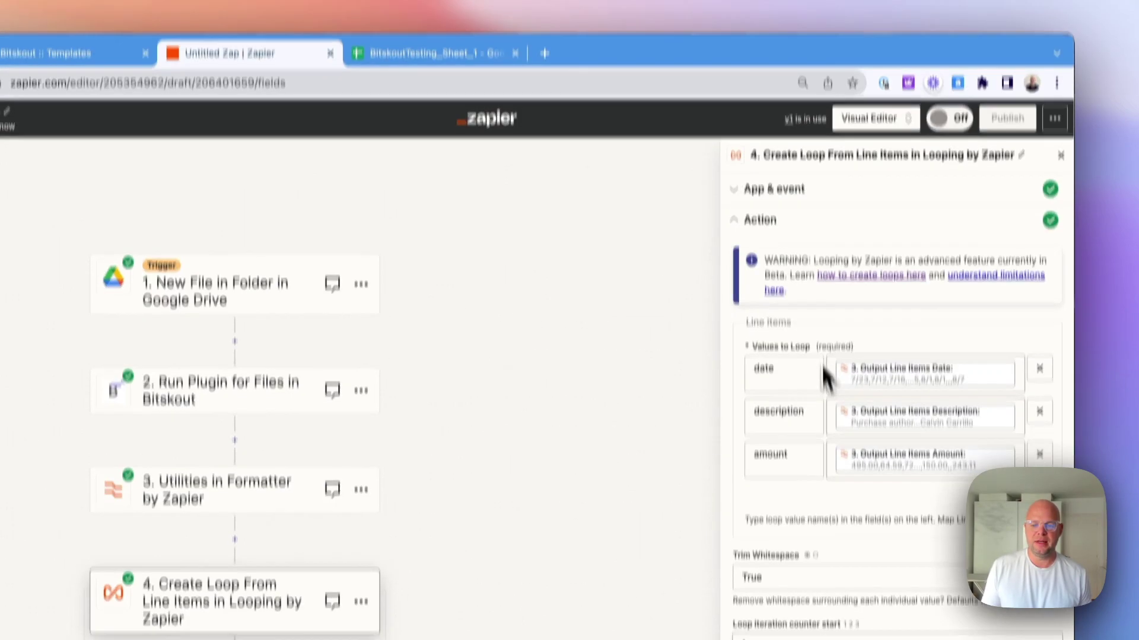
Step: Remove the existing date, description and amount entries from Values to Loop
{"action": "left_click", "coordinate": [792, 221]}
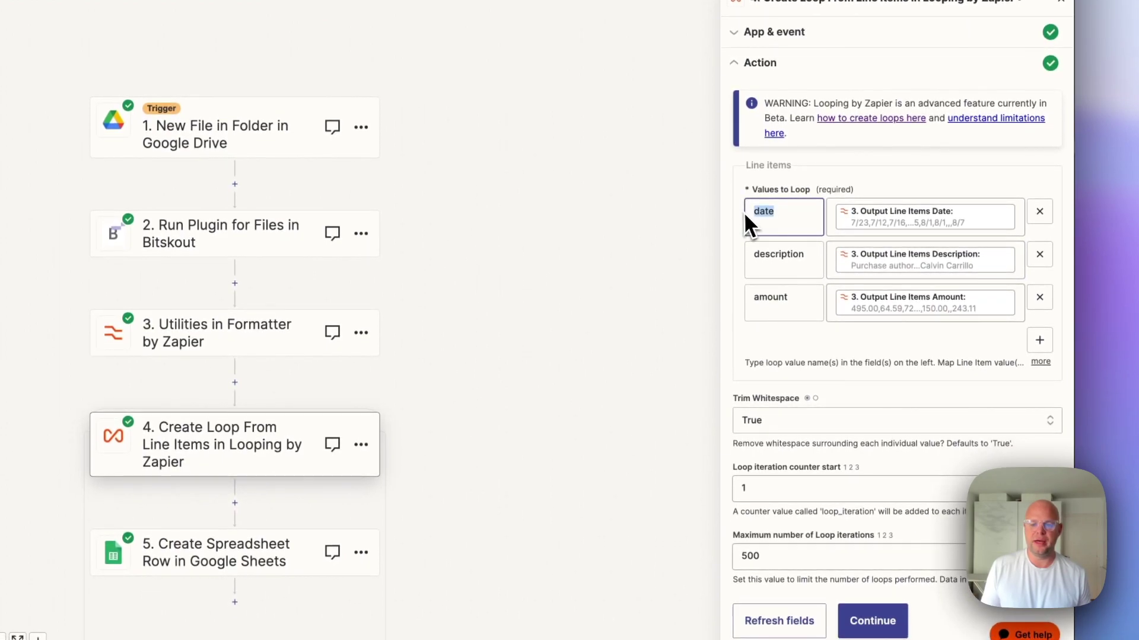
{"action": "left_click", "coordinate": [807, 261]}
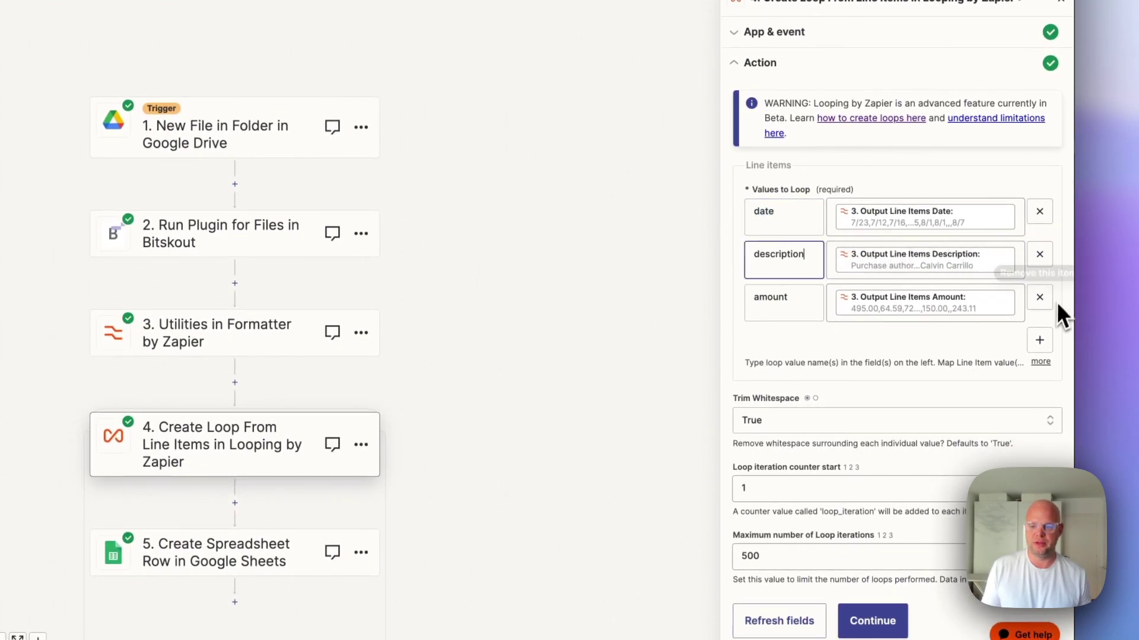
{"action": "left_click", "coordinate": [1039, 297]}
{"action": "left_click", "coordinate": [1036, 259]}
{"action": "left_click", "coordinate": [1040, 213]}
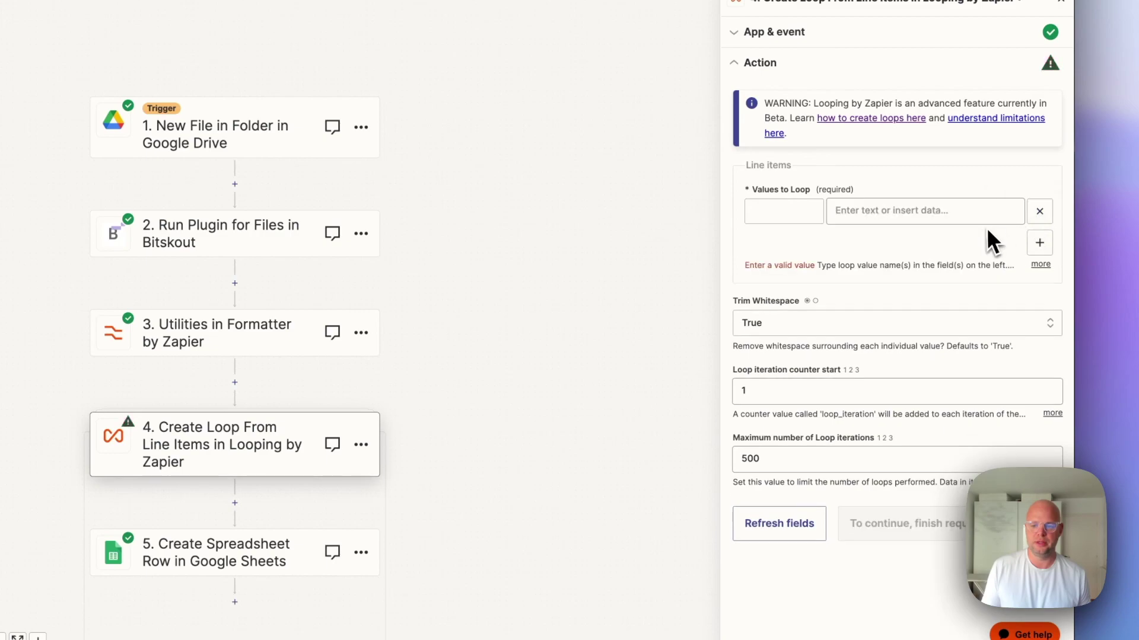
Step: Add a loop value named date and map it to the Formatter step's Output Line Items Date
{"action": "type", "text": "date"}
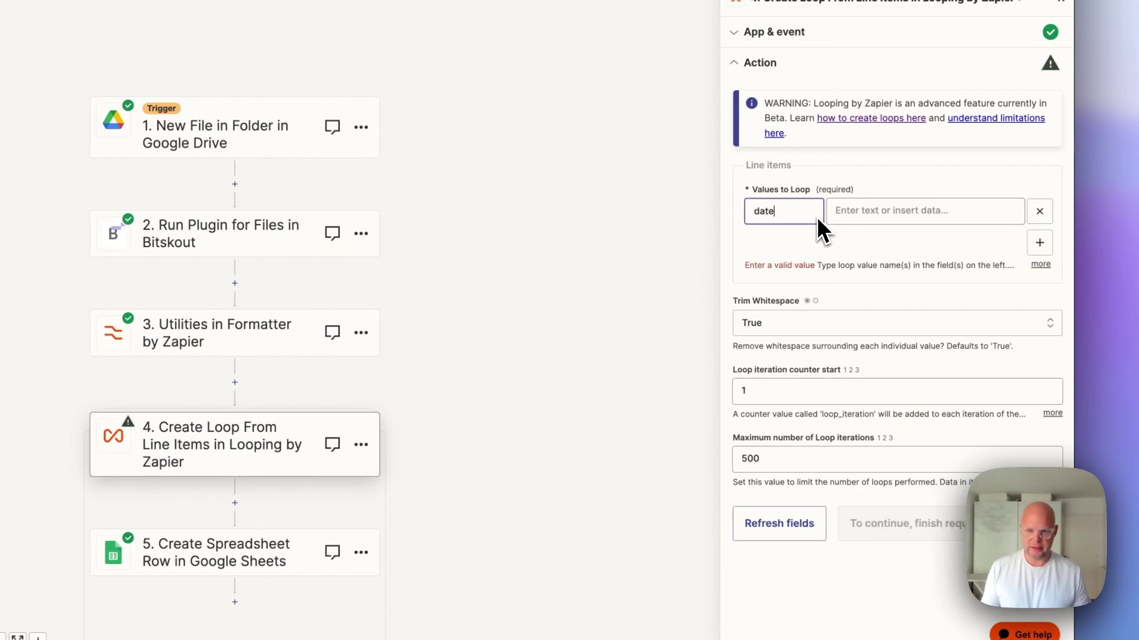
{"action": "left_click", "coordinate": [962, 212]}
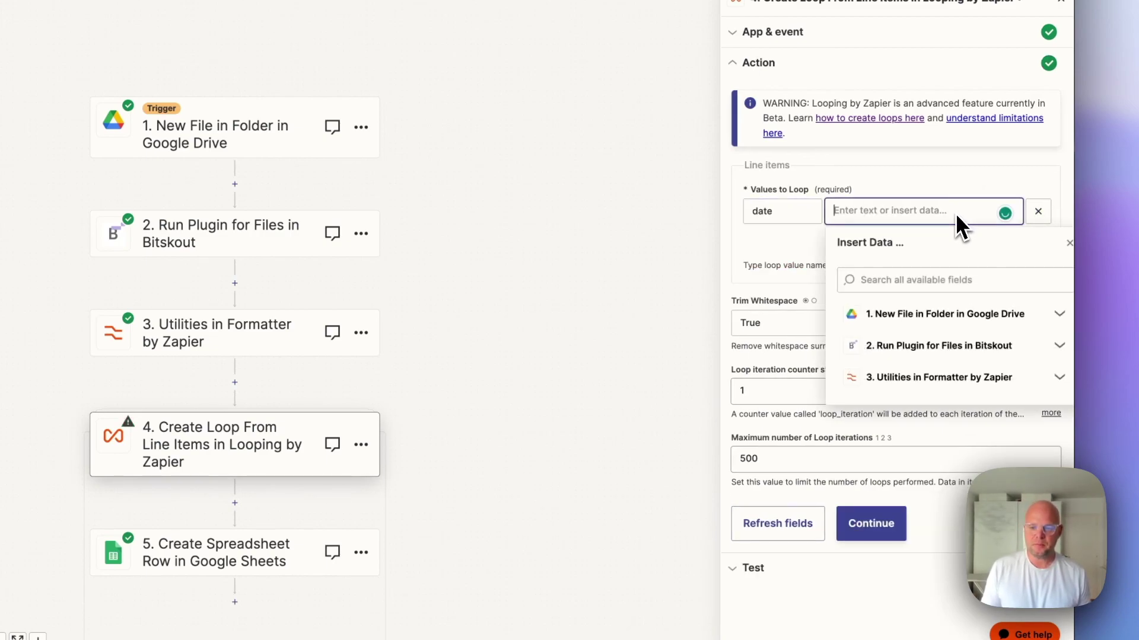
{"action": "left_click", "coordinate": [897, 379]}
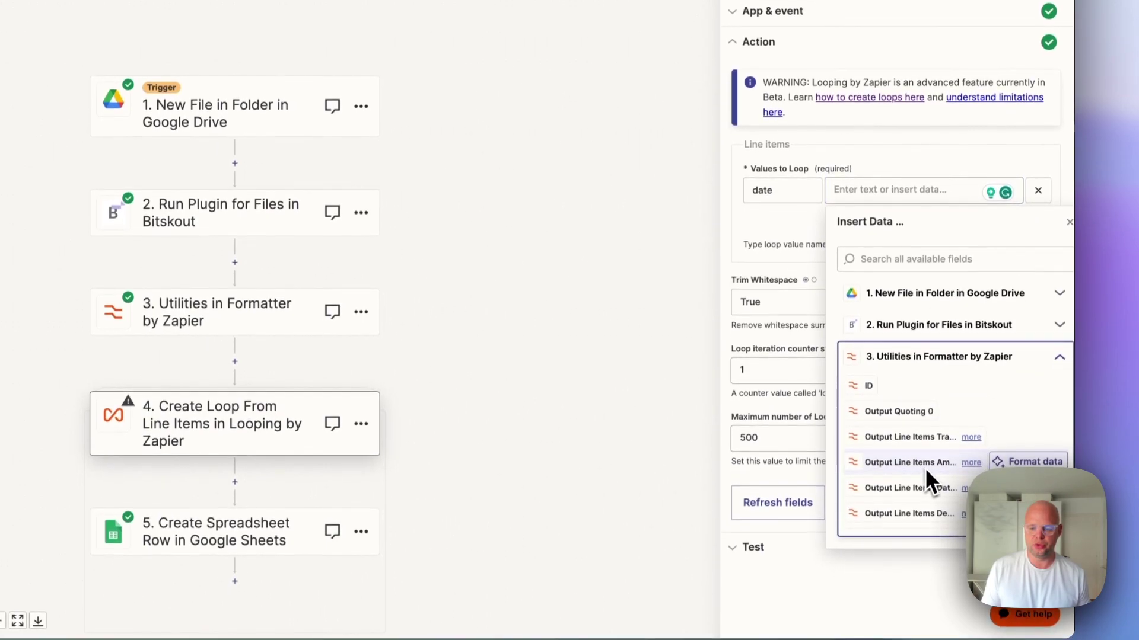
{"action": "left_click", "coordinate": [913, 490]}
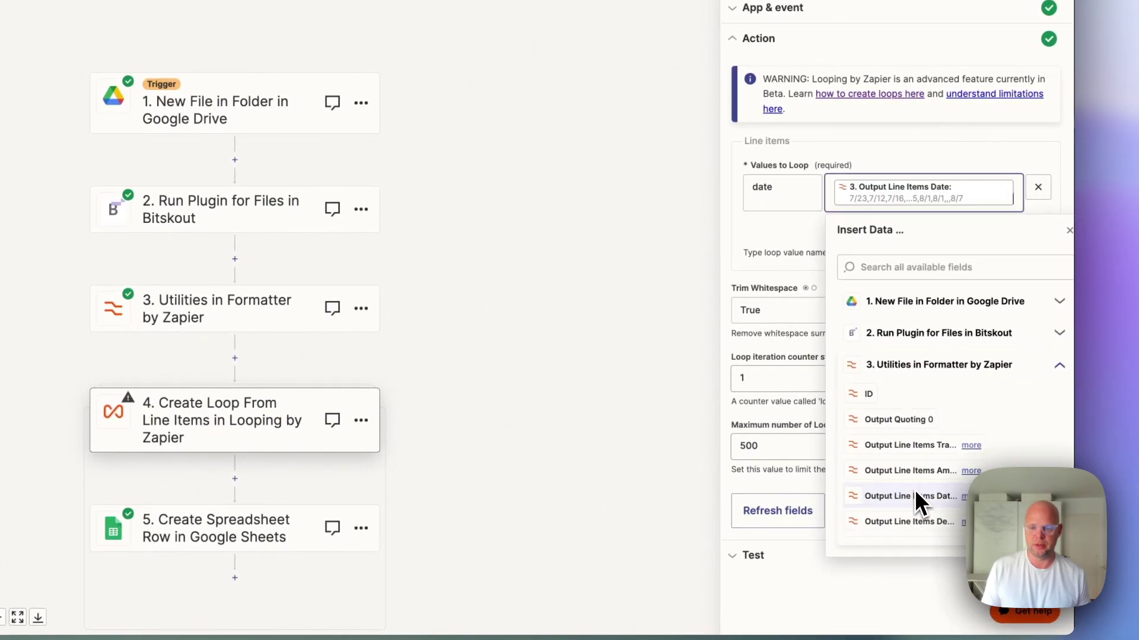
{"action": "left_click", "coordinate": [809, 236]}
Step: Add a second loop value named description and map it to the Formatter step's Output Line Items Description
{"action": "left_click", "coordinate": [1037, 232]}
{"action": "type", "text": "desscription"}
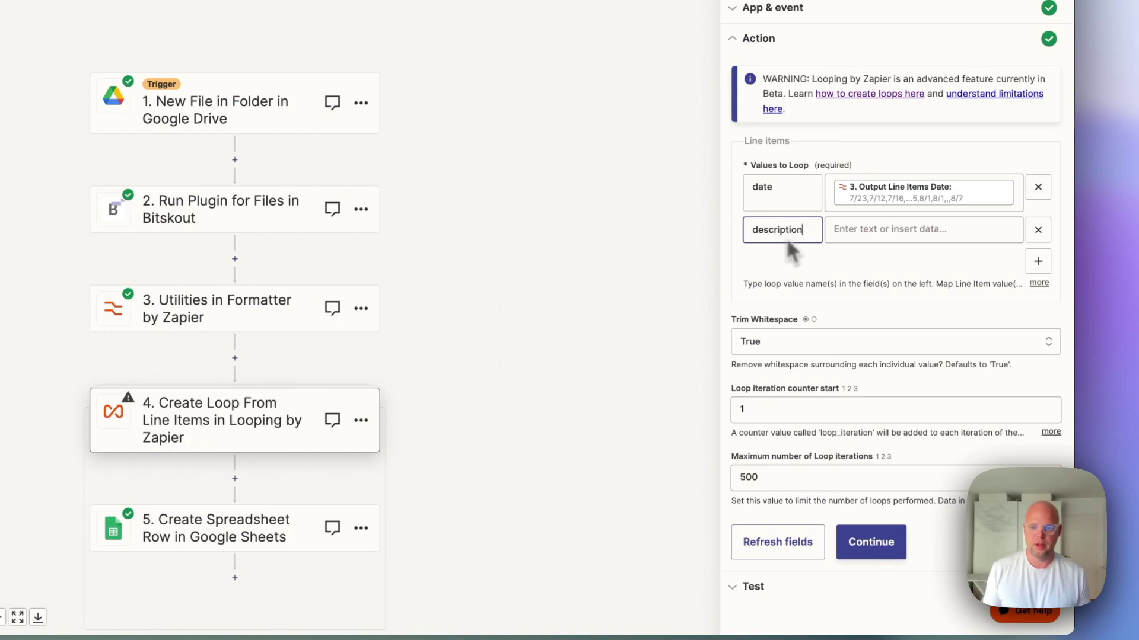
{"action": "left_click", "coordinate": [947, 232]}
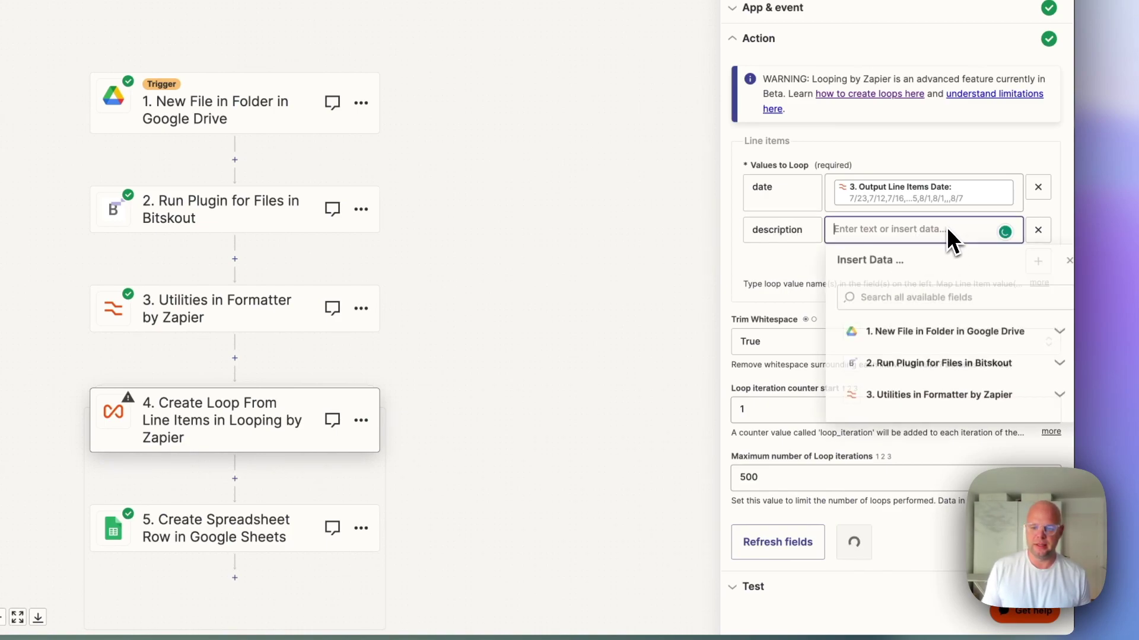
{"action": "left_click", "coordinate": [949, 396]}
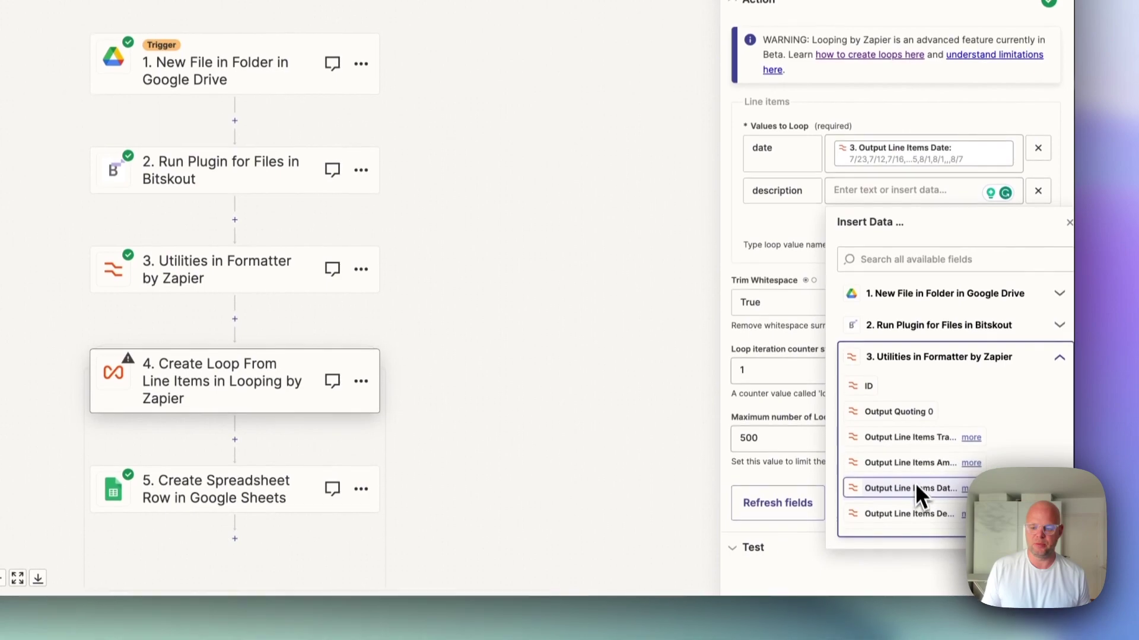
{"action": "left_click", "coordinate": [910, 509]}
{"action": "left_click", "coordinate": [784, 263]}
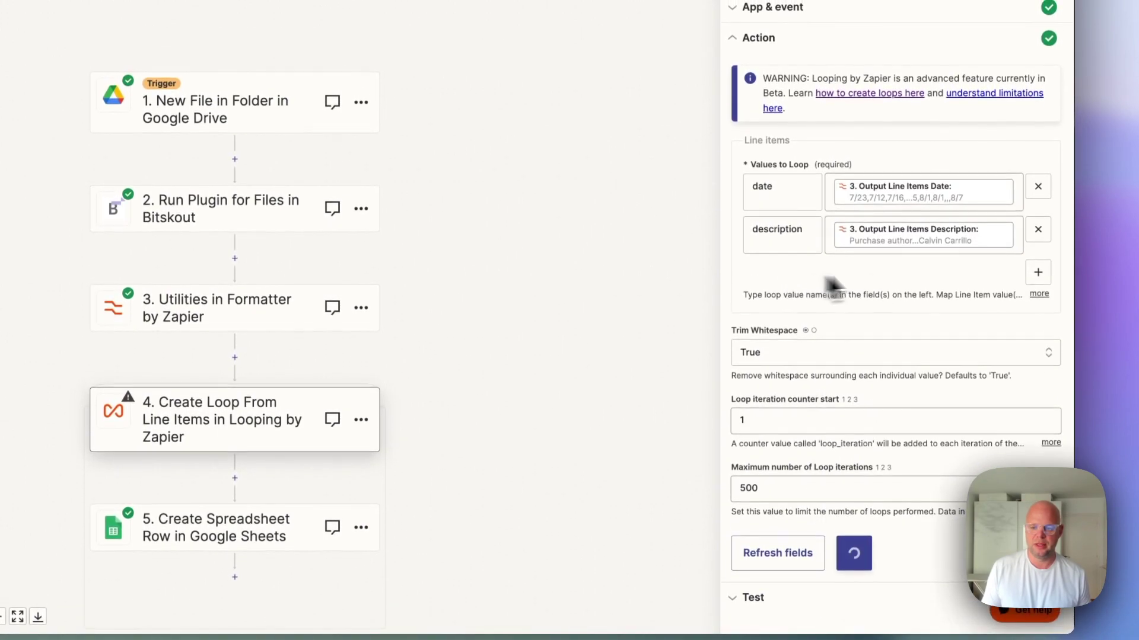
Step: Add a third loop value named amount and map it to the Formatter step's Output Line Items Amount
{"action": "left_click", "coordinate": [1038, 273]}
{"action": "type", "text": "amount"}
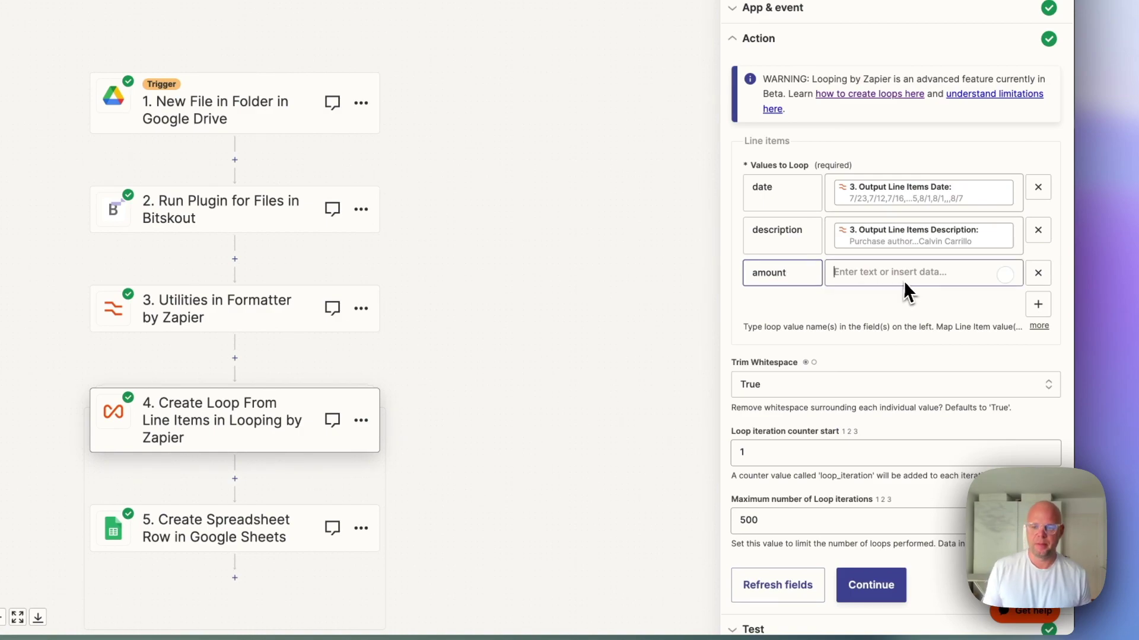
{"action": "left_click", "coordinate": [909, 276]}
{"action": "left_click", "coordinate": [934, 442]}
{"action": "scroll", "coordinate": [935, 447], "scroll_direction": "down", "scroll_amount": 3}
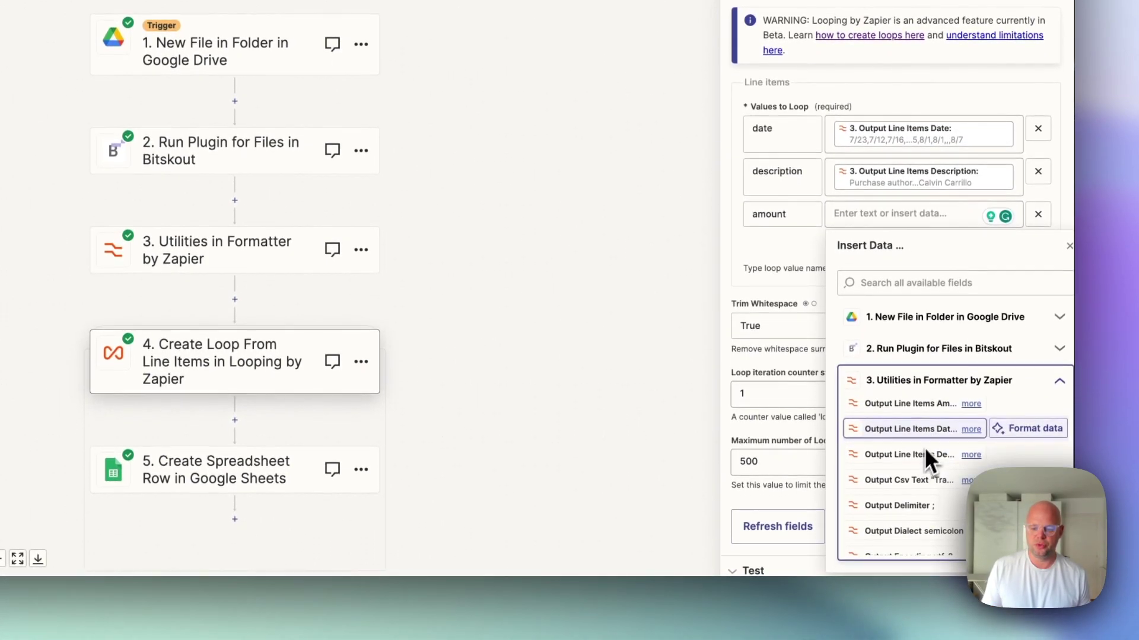
{"action": "scroll", "coordinate": [922, 483], "scroll_direction": "up", "scroll_amount": 4}
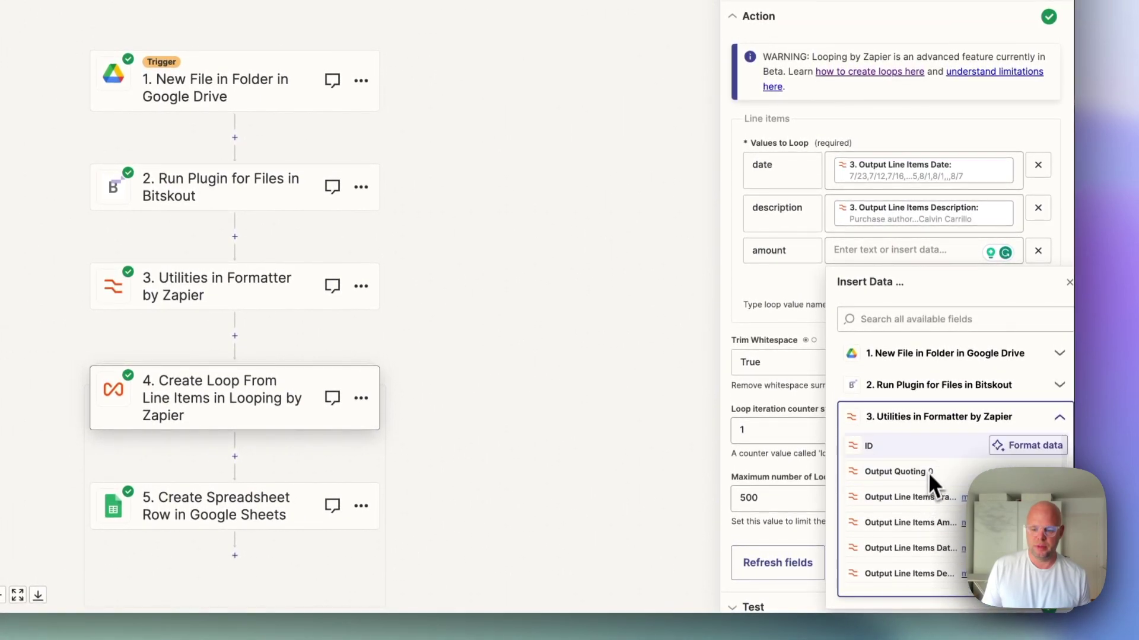
{"action": "scroll", "coordinate": [926, 477], "scroll_direction": "down", "scroll_amount": 1}
{"action": "left_click", "coordinate": [924, 497]}
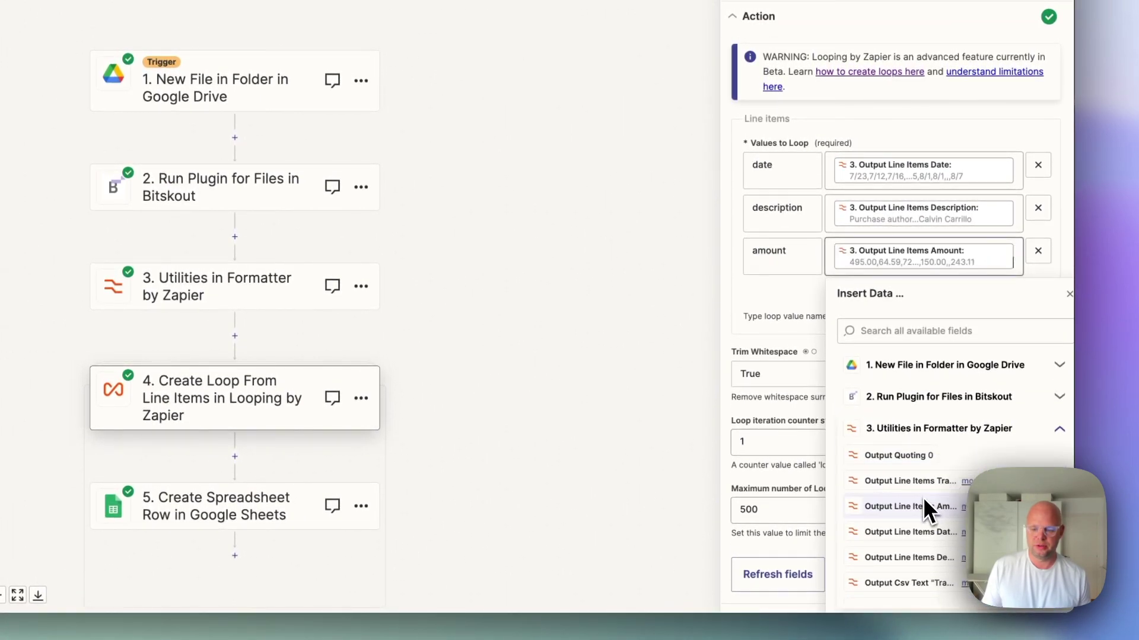
{"action": "left_click", "coordinate": [775, 284]}
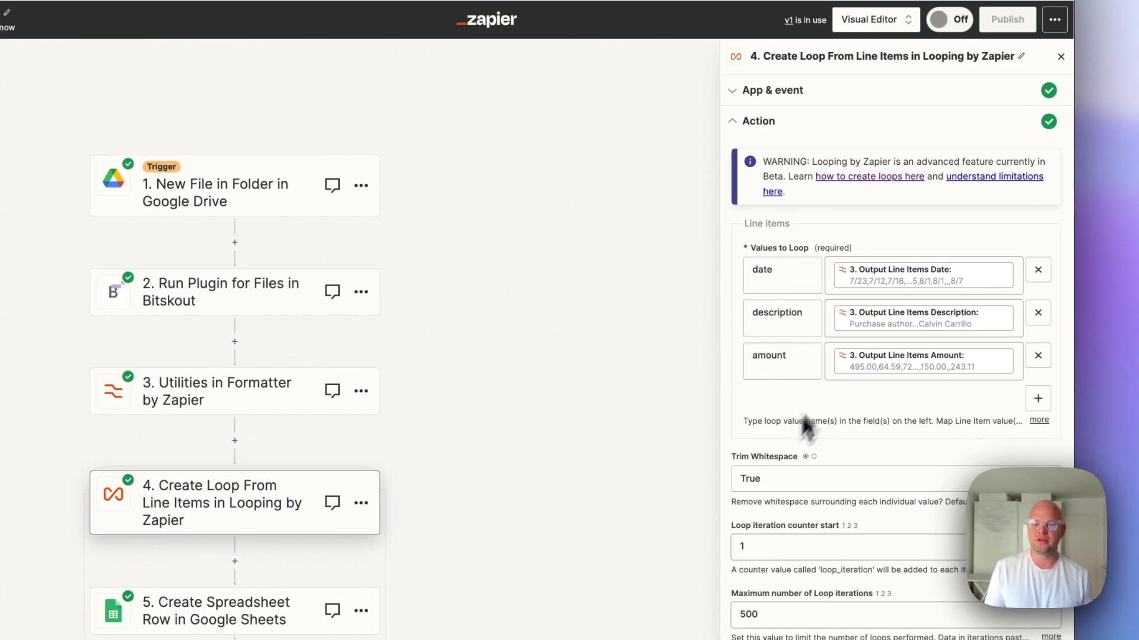
Step: Retest the loop, examining its preview loop values, and continue to the Google Sheets step
{"action": "left_click", "coordinate": [871, 555]}
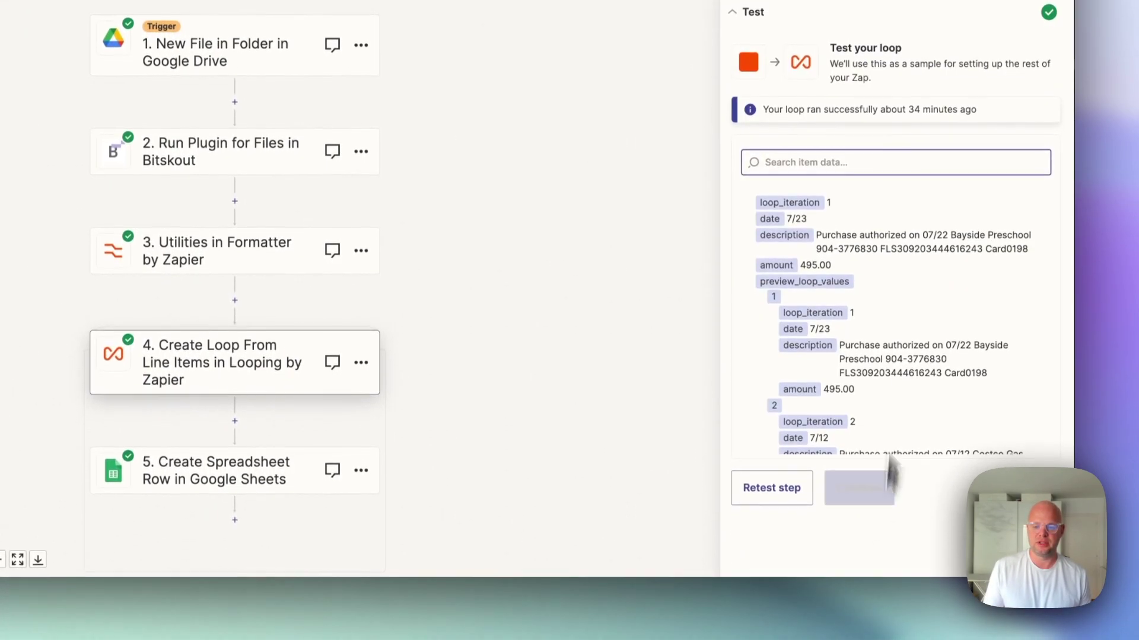
{"action": "left_click", "coordinate": [771, 490]}
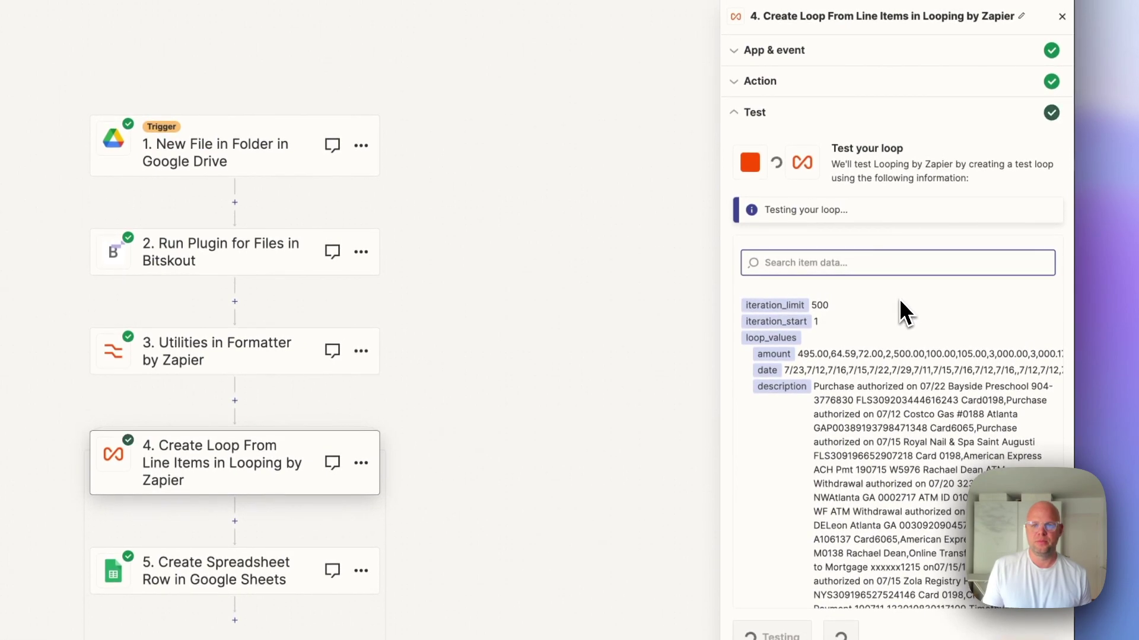
{"action": "scroll", "coordinate": [893, 312], "scroll_direction": "down", "scroll_amount": 1}
{"action": "scroll", "coordinate": [882, 332], "scroll_direction": "down", "scroll_amount": 2}
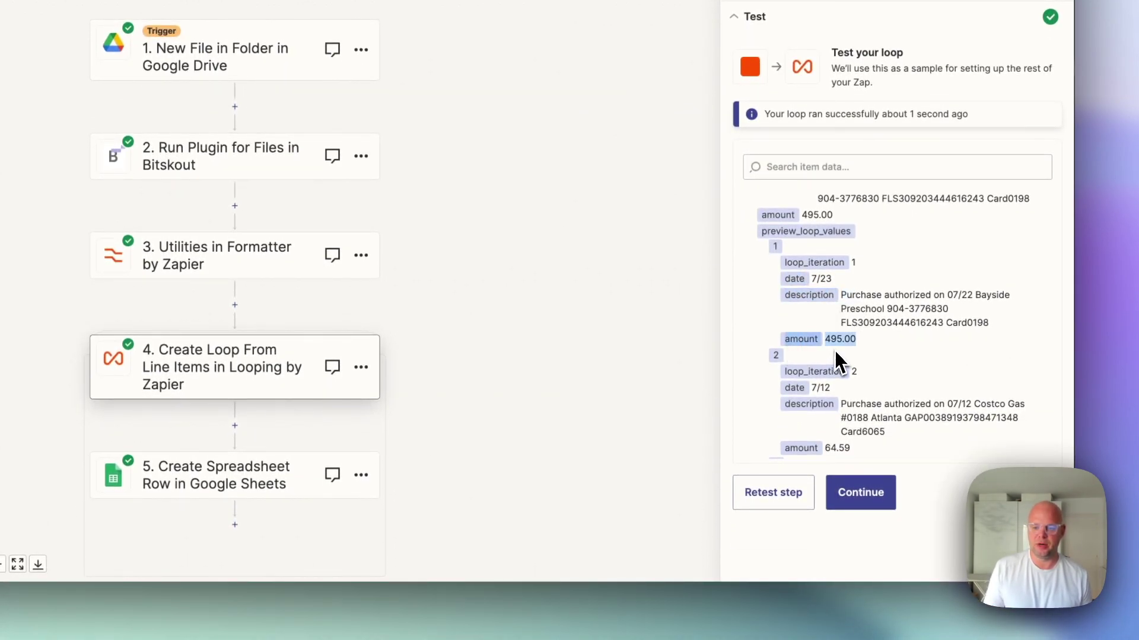
{"action": "left_click", "coordinate": [860, 486]}
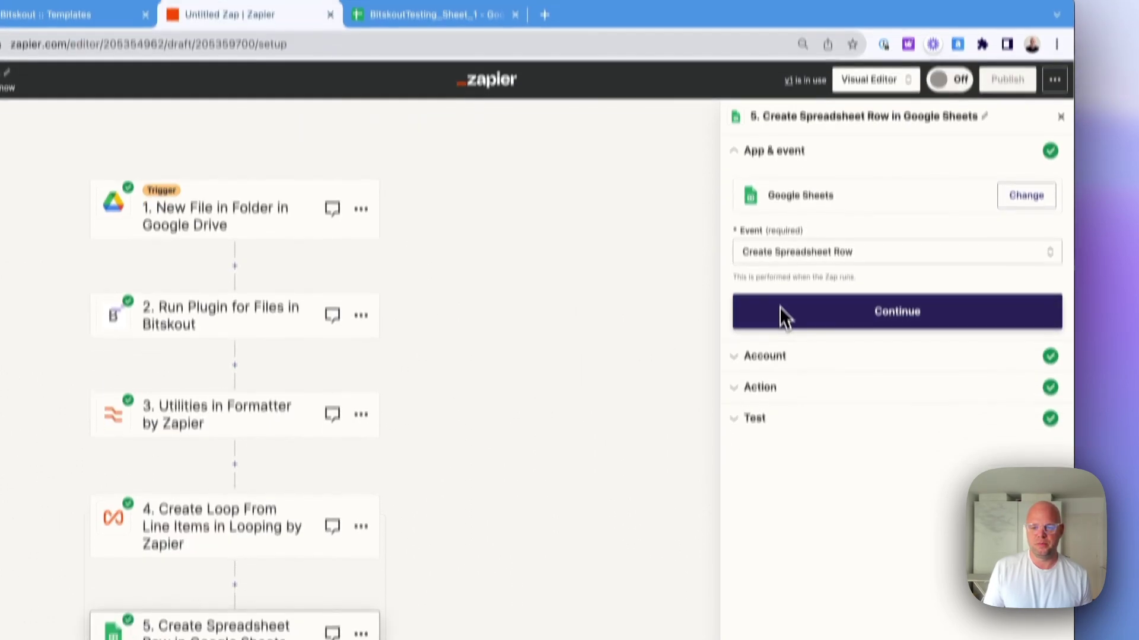
Step: In the Create Spreadsheet Row step's action settings, clear Field 1 and map it again to the loop step's Date value
{"action": "left_click", "coordinate": [781, 368]}
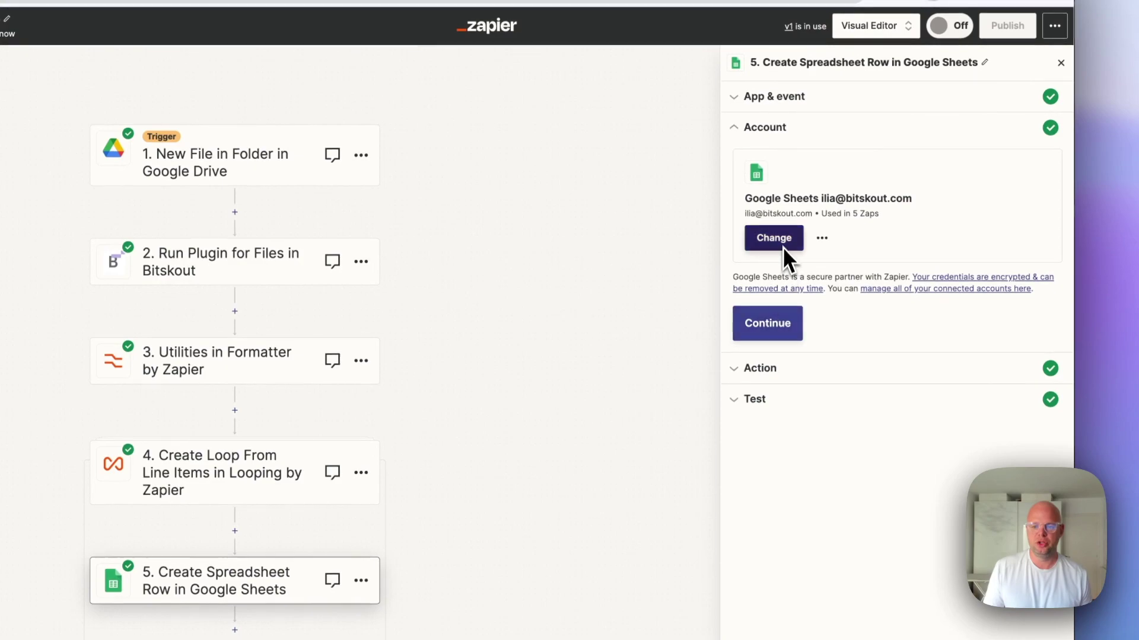
{"action": "left_click", "coordinate": [784, 334]}
{"action": "scroll", "coordinate": [821, 333], "scroll_direction": "down", "scroll_amount": 3}
{"action": "left_click", "coordinate": [834, 284]}
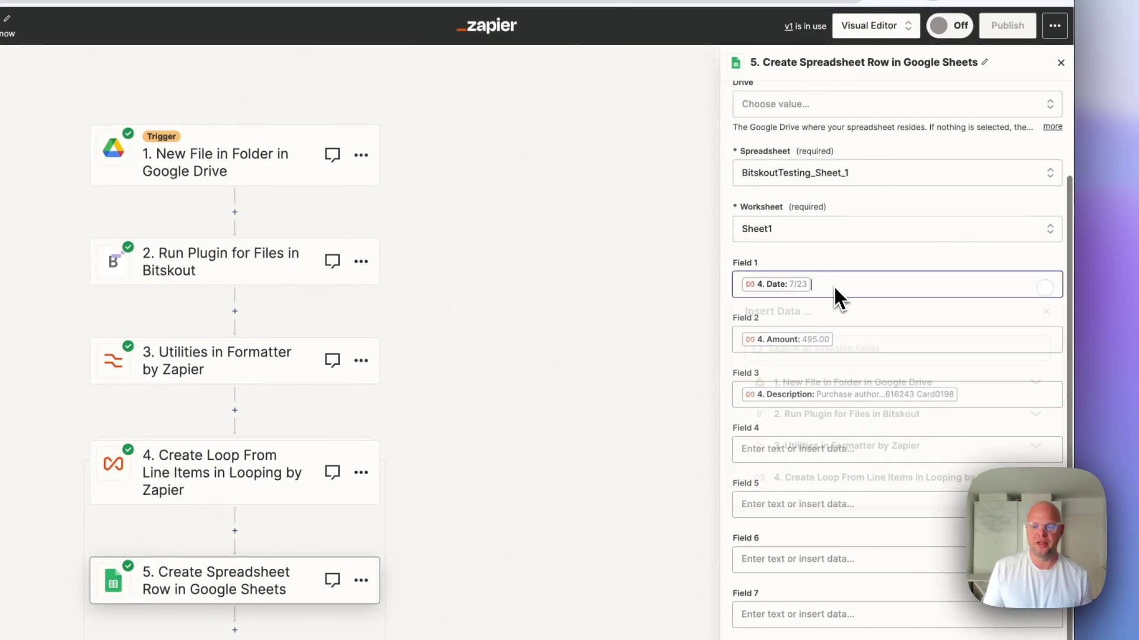
{"action": "left_click", "coordinate": [845, 286]}
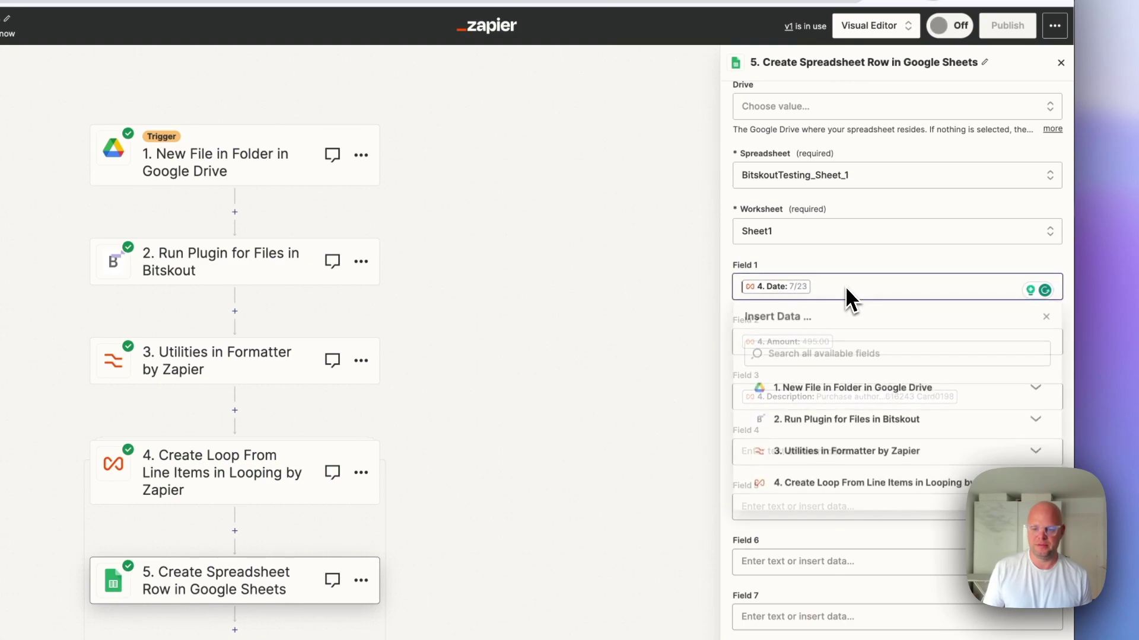
{"action": "key", "text": "BackSpace"}
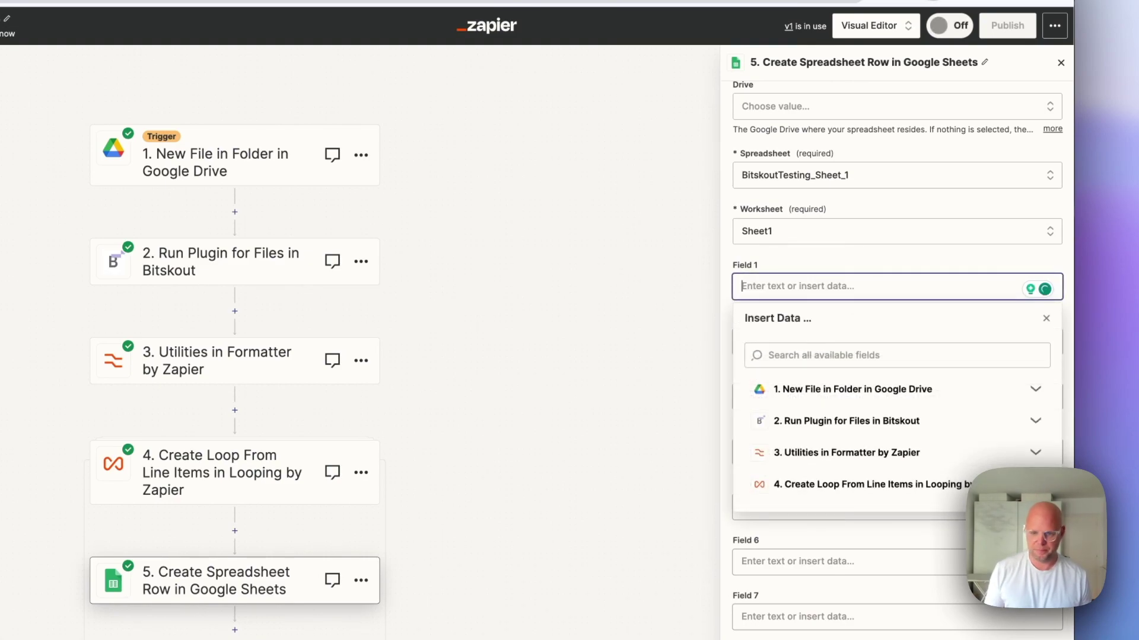
{"action": "left_click", "coordinate": [791, 489]}
{"action": "left_click", "coordinate": [788, 515]}
{"action": "left_click", "coordinate": [726, 236]}
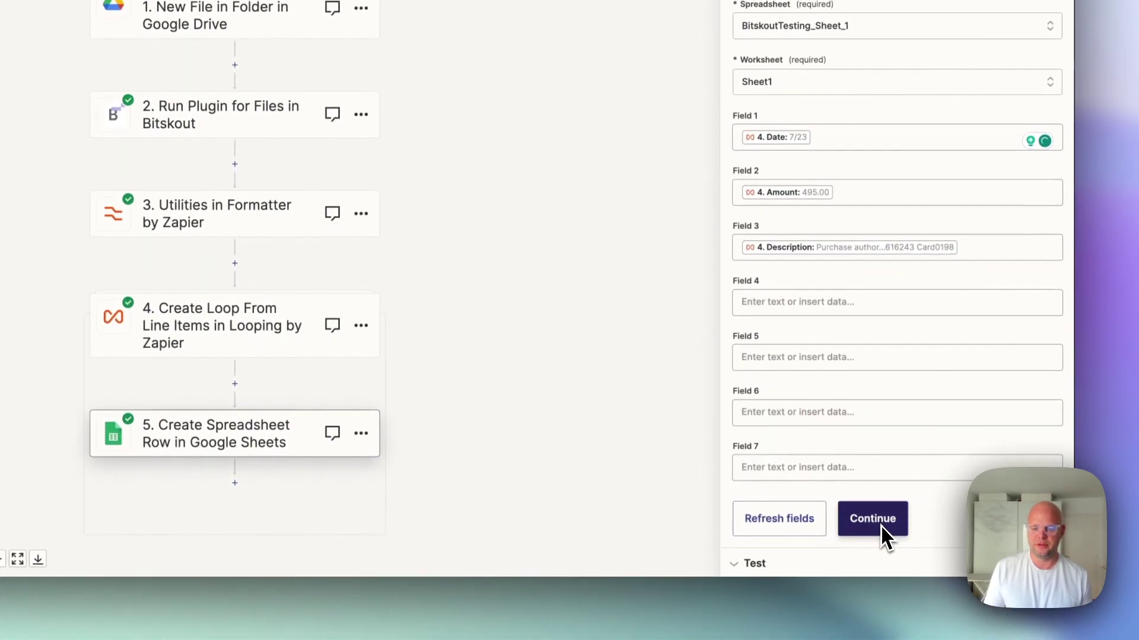
Step: Retest the Create Spreadsheet Row step, check the sent row in the BitskoutTesting_Sheet_1 spreadsheet and return to the Zap
{"action": "left_click", "coordinate": [878, 575]}
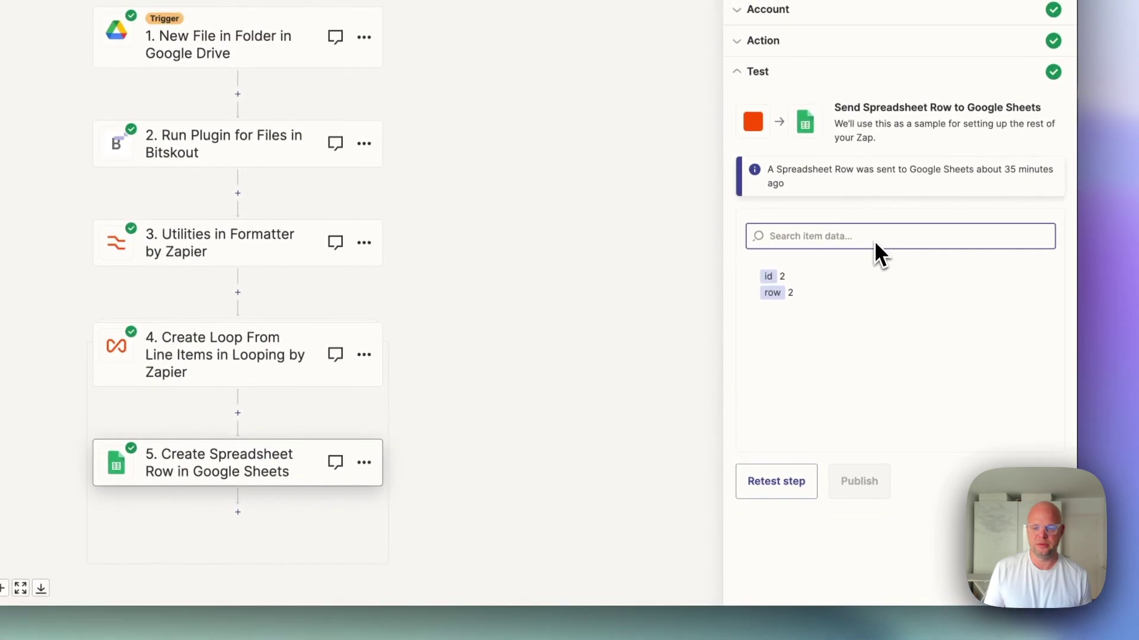
{"action": "left_click", "coordinate": [799, 481]}
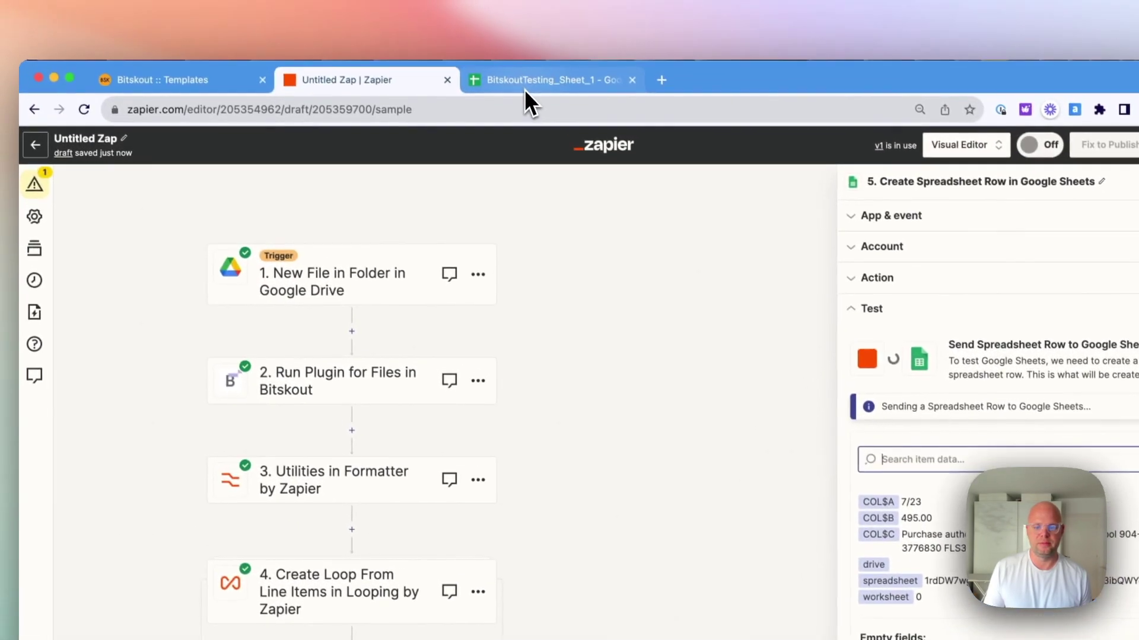
{"action": "left_click", "coordinate": [526, 86]}
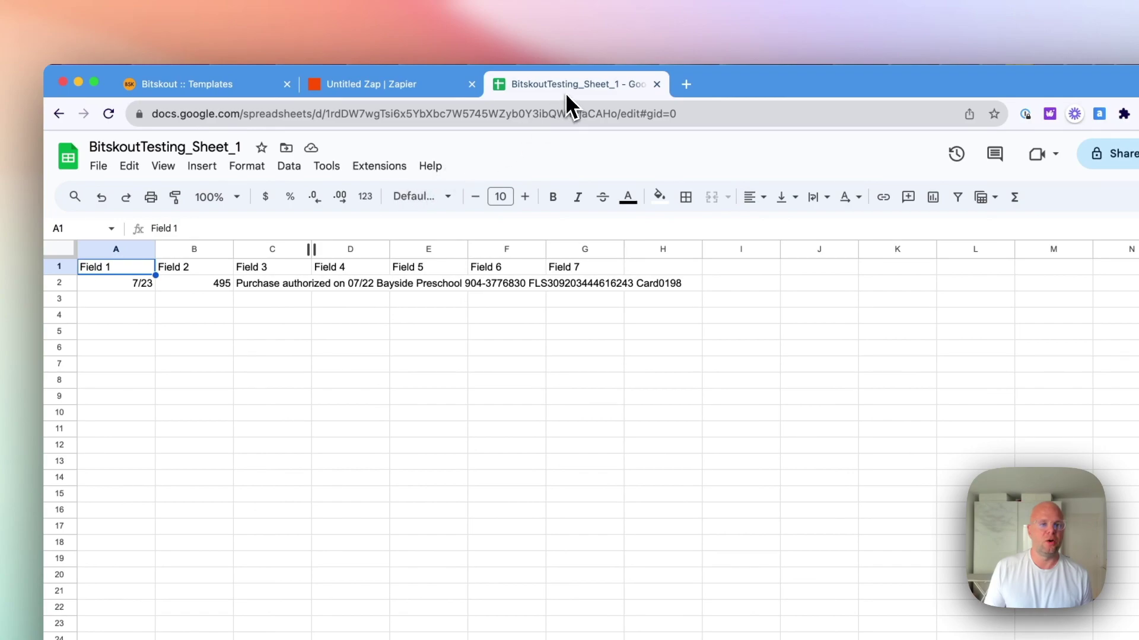
{"action": "left_click", "coordinate": [346, 86]}
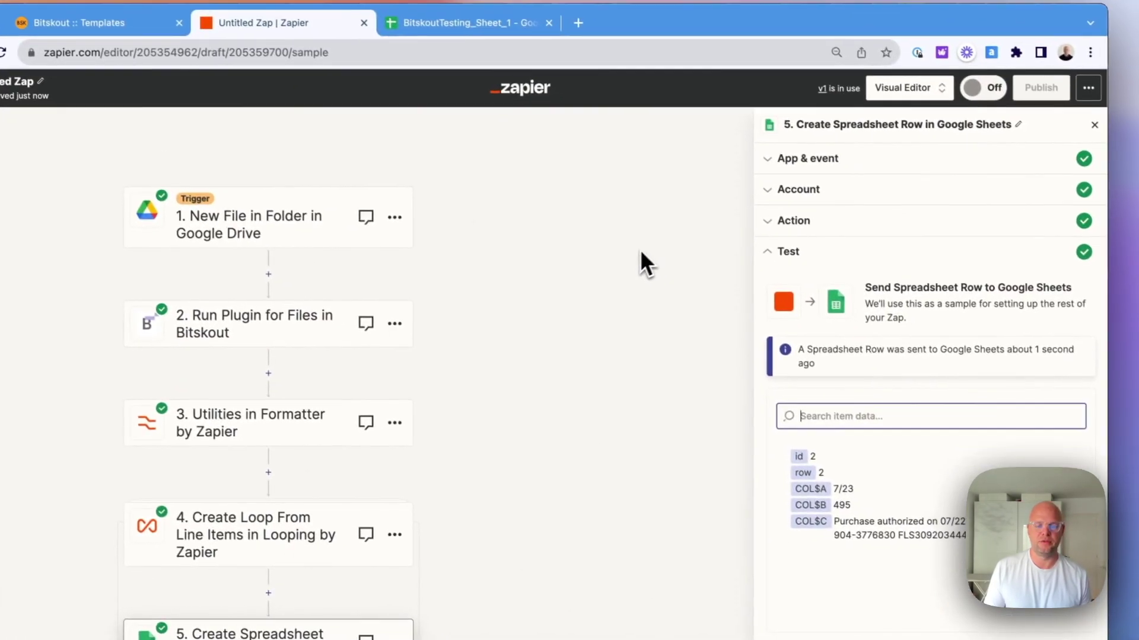